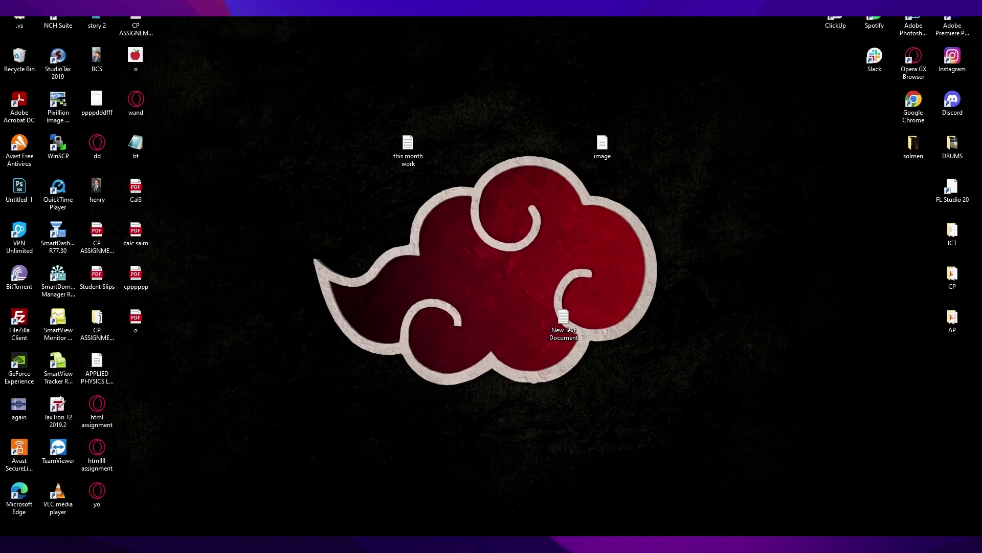
Launch Excel from Windows search and dismiss the Activation Wizard
left_click(77, 543)
left_click(118, 289)
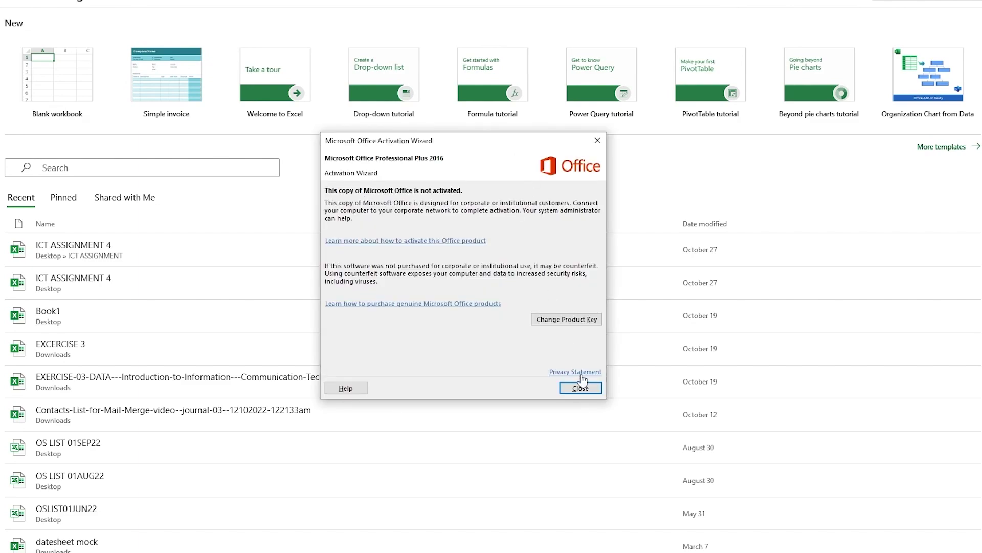
left_click(582, 378)
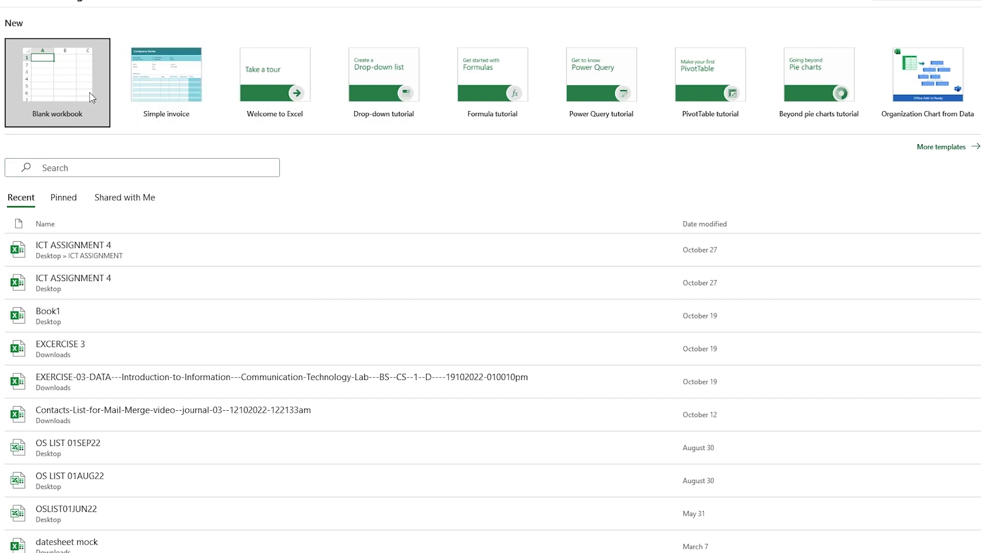
Open the full template gallery and pick the Home inventory template
scroll(445, 179, "down", 1)
scroll(445, 179, "up", 1)
left_click(930, 146)
scroll(760, 158, "down", 6)
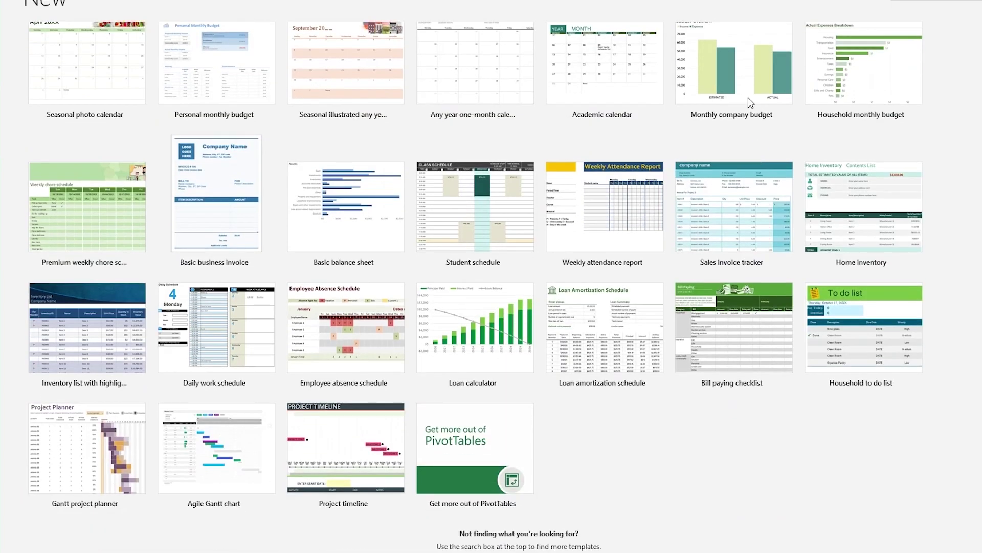
left_click(869, 220)
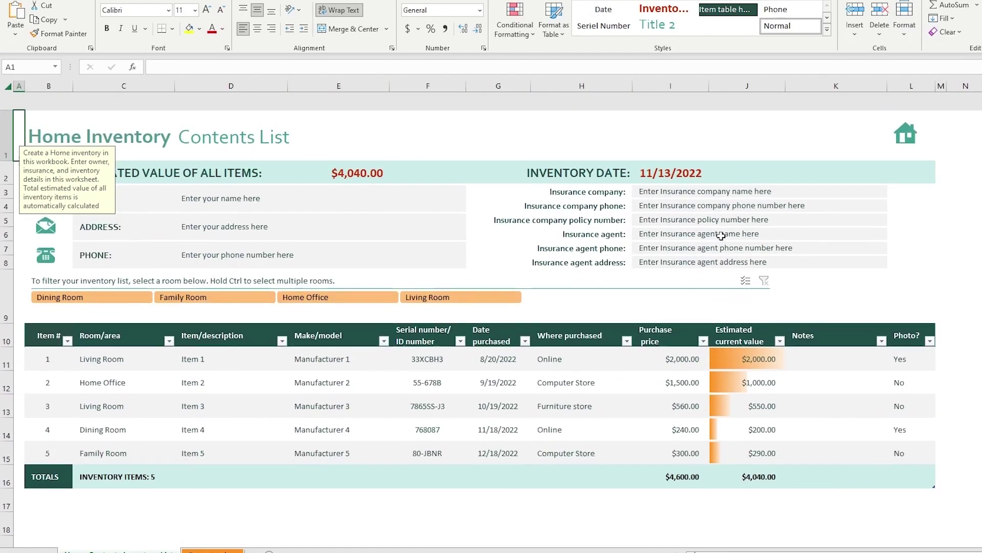
Review the Contents List sample items, briefly selecting B1:H18, and switch to the Insert tab
scroll(111, 184, "down", 5)
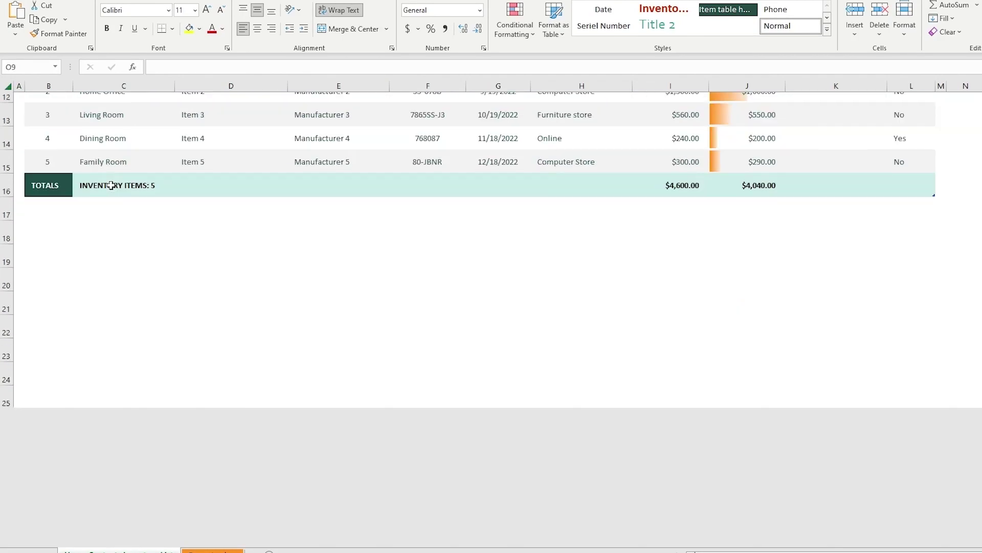
scroll(111, 185, "up", 5)
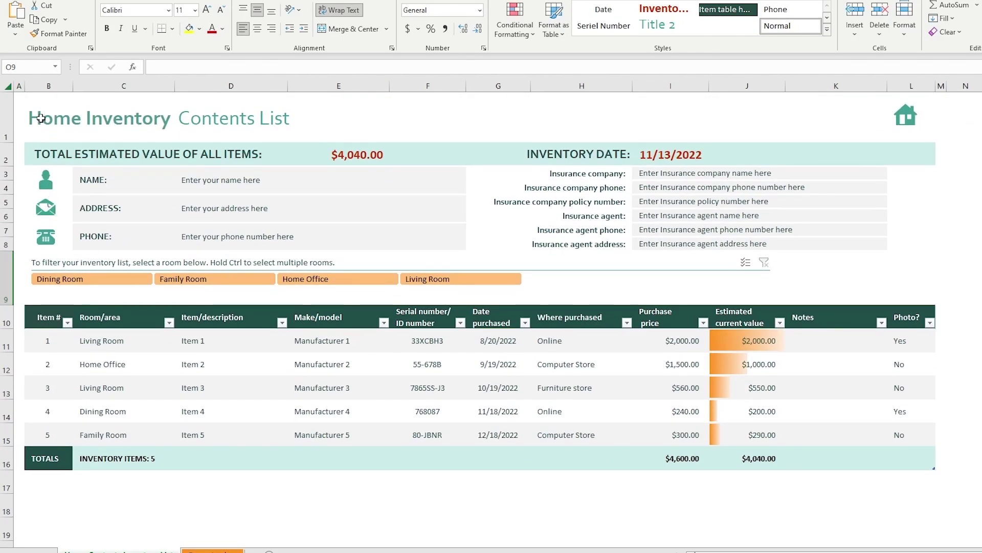
left_click_drag(41, 118, 574, 497)
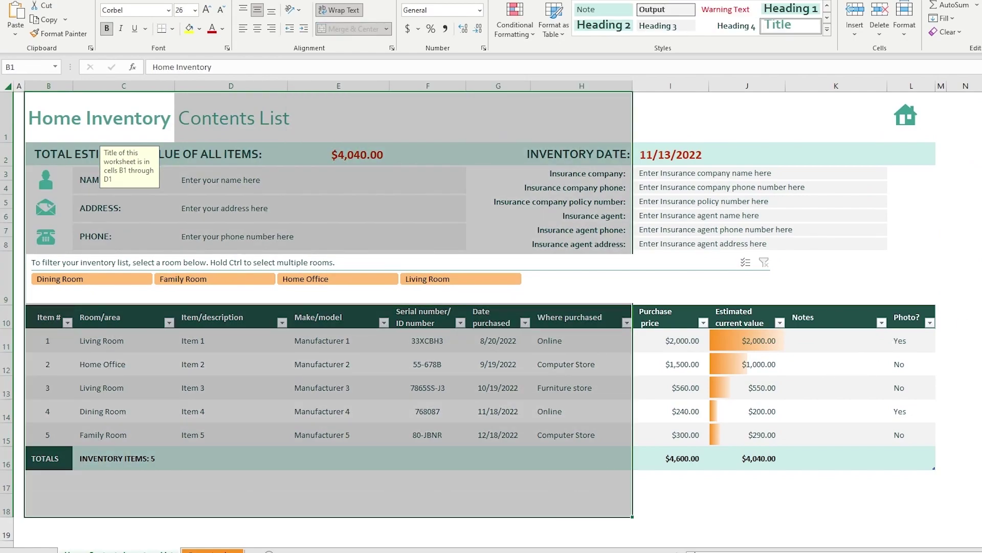
left_click(979, 340)
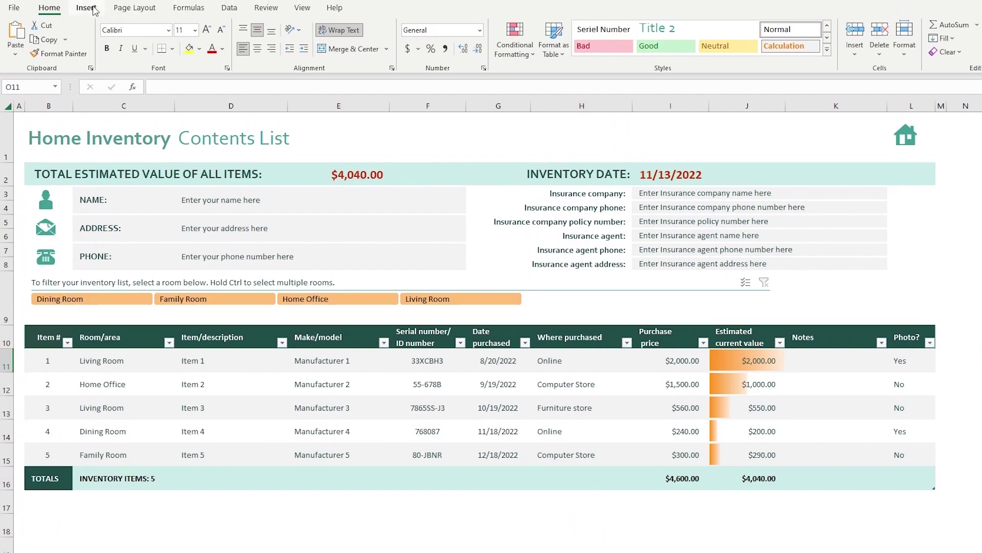
left_click(87, 7)
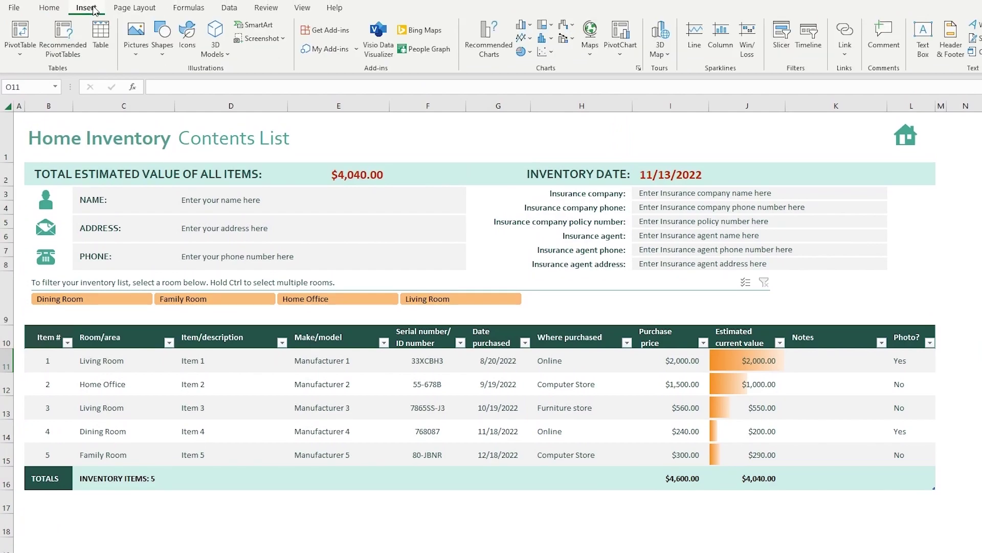
Insert an empty PivotChart sourced from the Item #, Room/area and Item/description columns
left_click(621, 38)
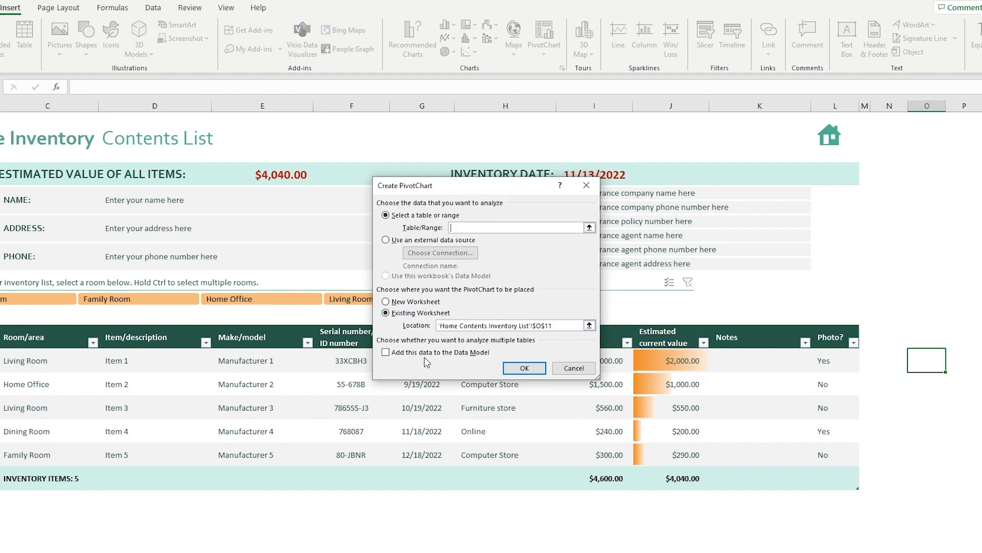
left_click(434, 243)
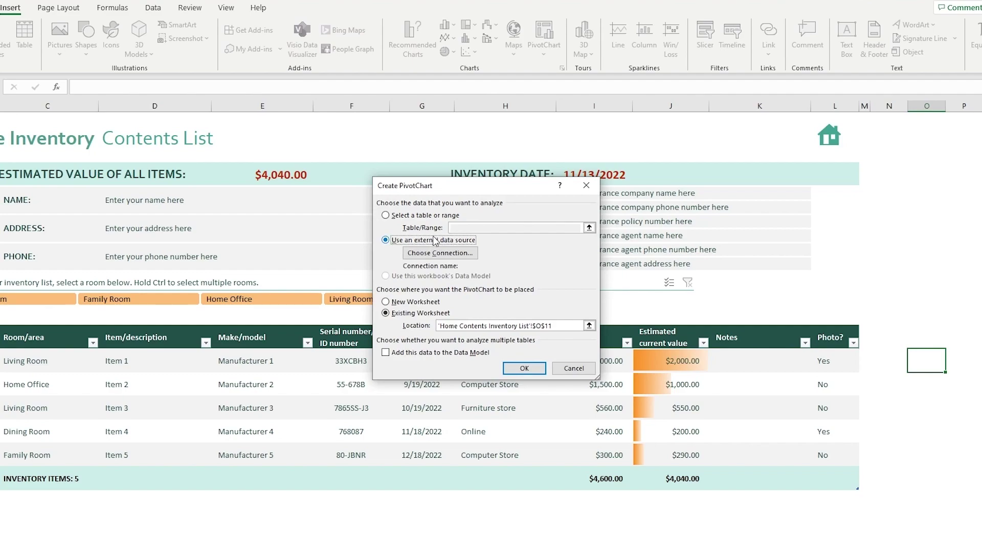
left_click(423, 216)
left_click(589, 228)
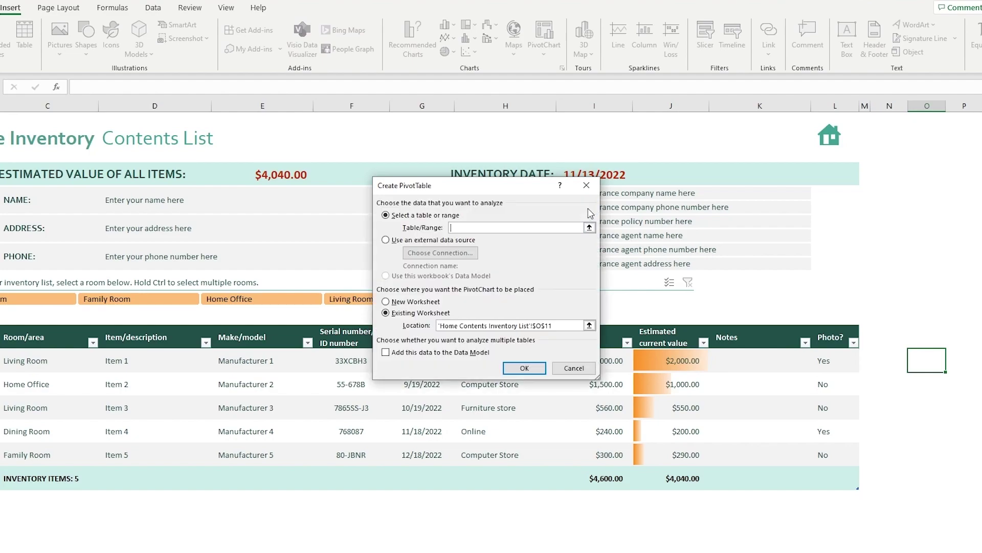
left_click(589, 204)
left_click(443, 354)
left_click(480, 228)
left_click(589, 227)
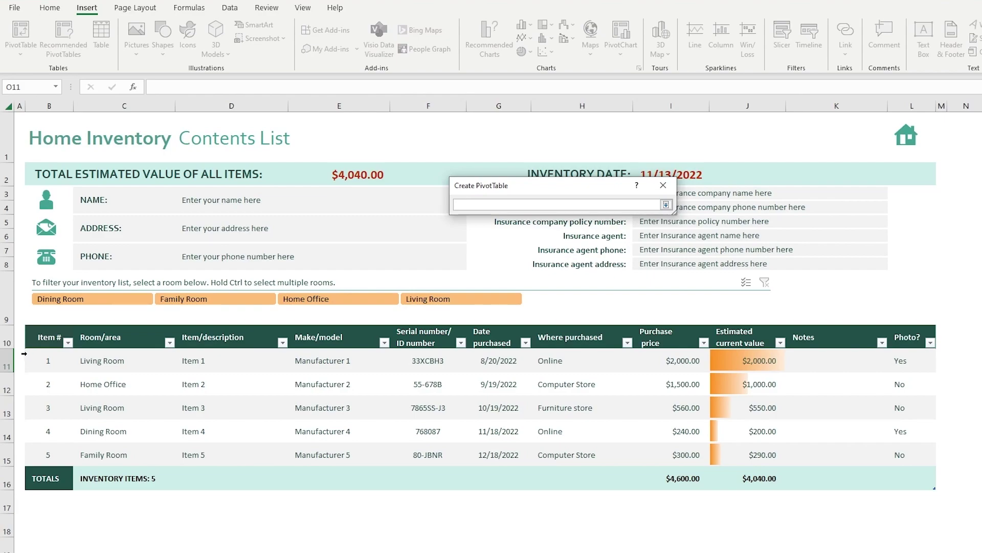
left_click_drag(41, 344, 257, 449)
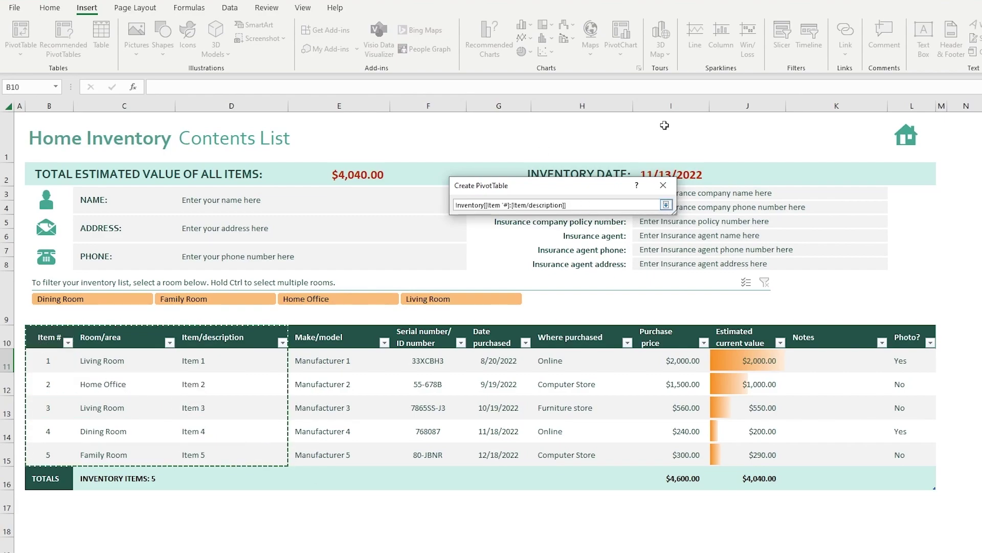
left_click(666, 205)
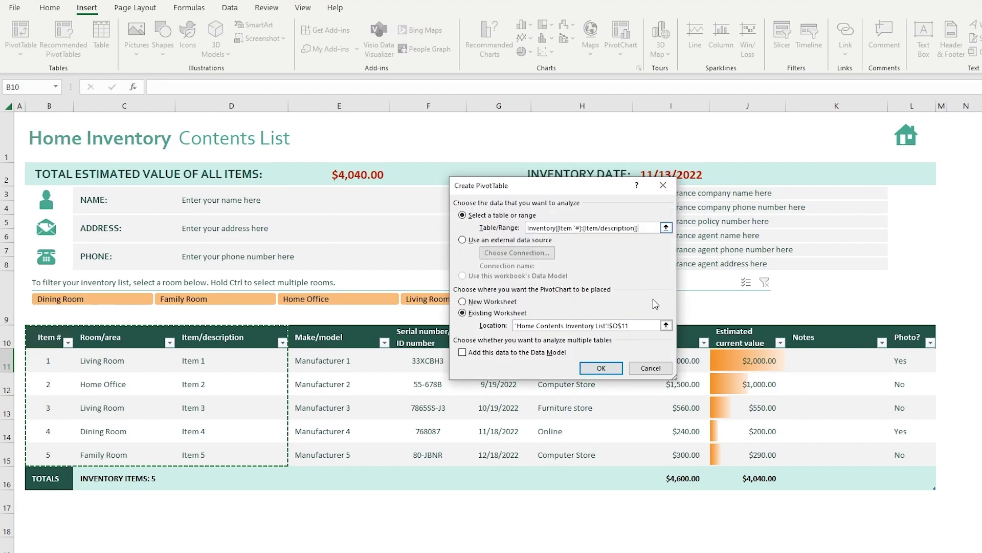
left_click(608, 367)
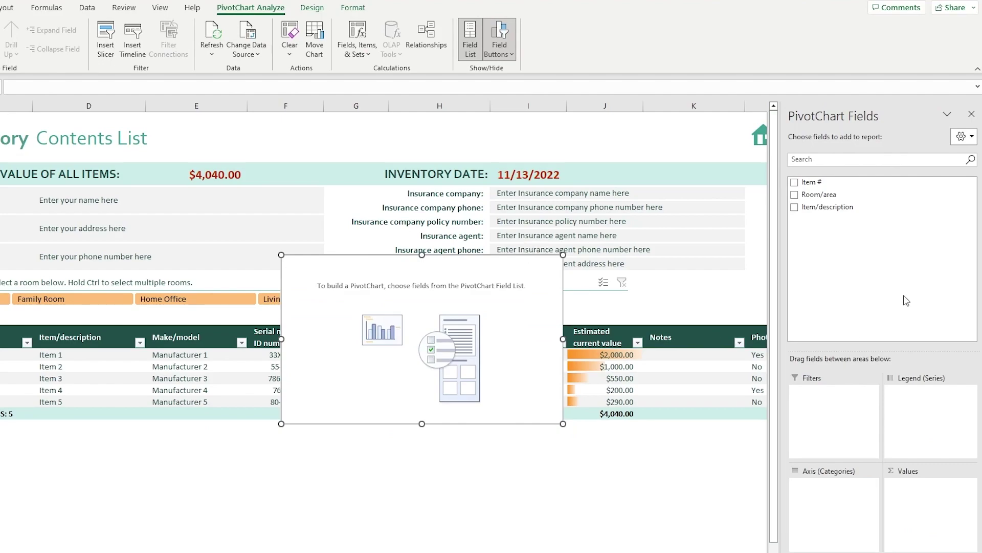
Chart the Sum of Item # by Room/area and Item/description
left_click(795, 195)
left_click(795, 207)
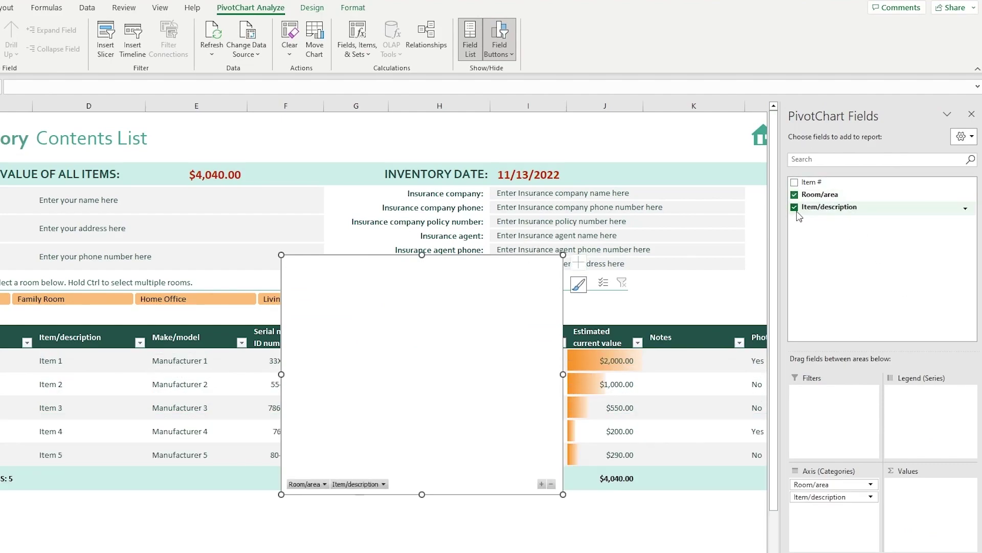
left_click(795, 182)
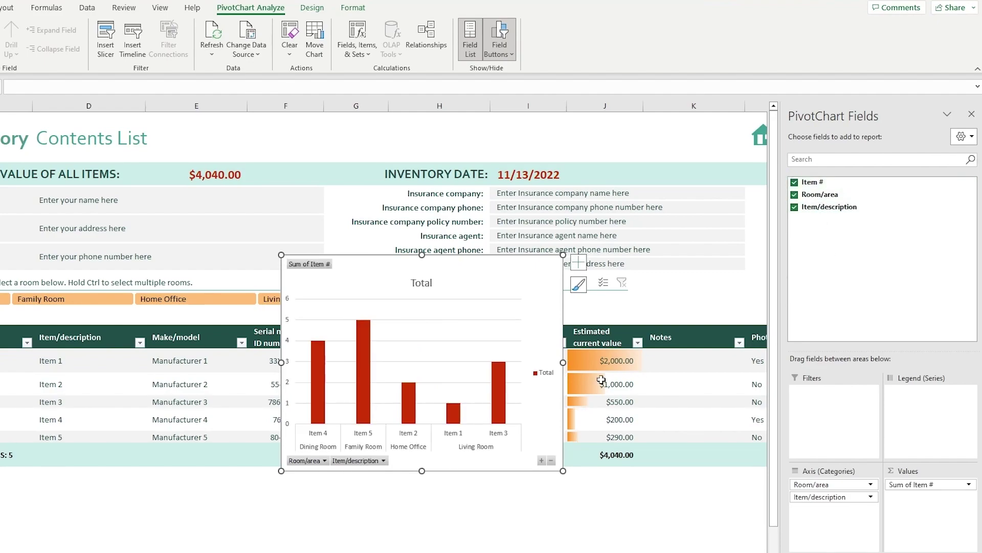
scroll(507, 307, "down", 3)
Move the PivotChart below the inventory table
left_click(498, 138)
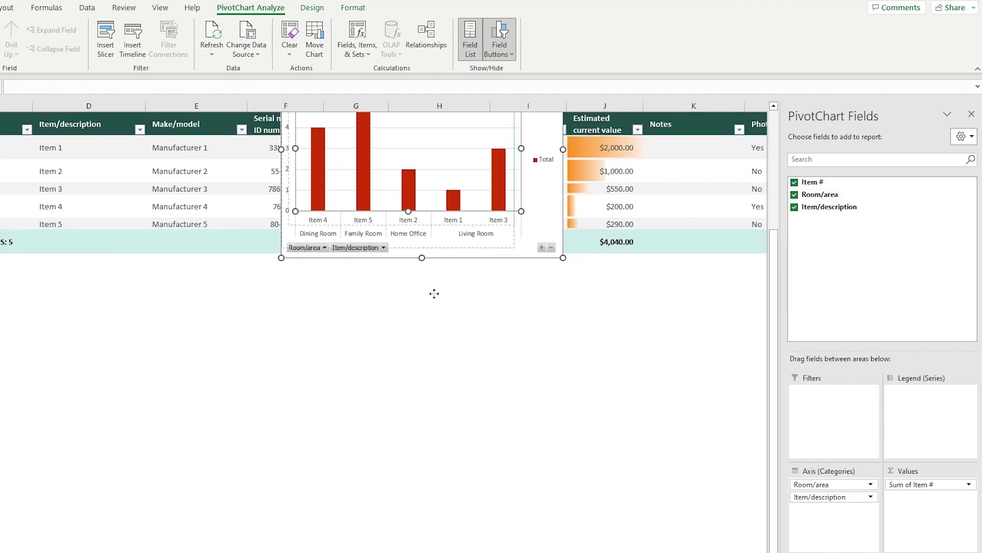
scroll(475, 282, "up", 1)
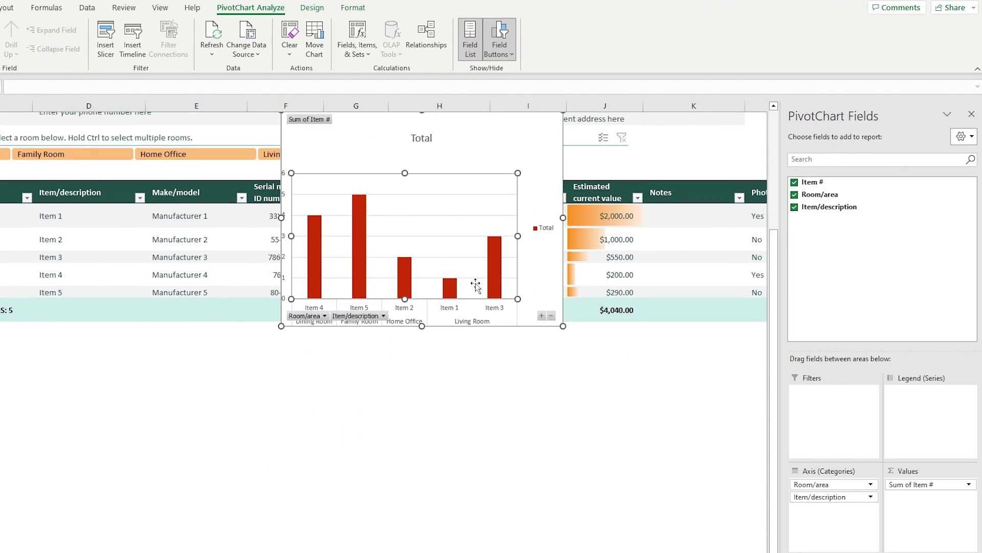
left_click_drag(551, 138, 337, 369)
scroll(337, 368, "down", 1)
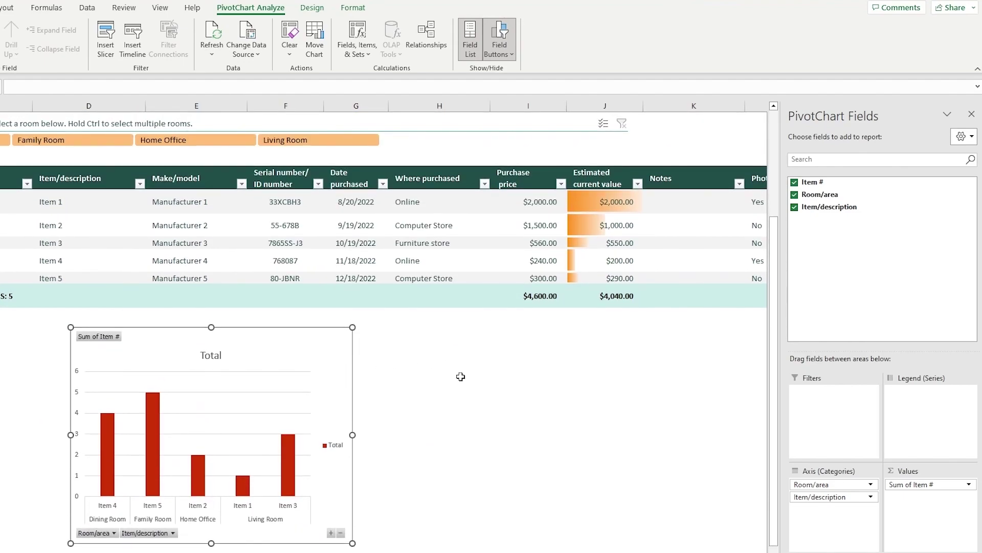
scroll(461, 377, "down", 3)
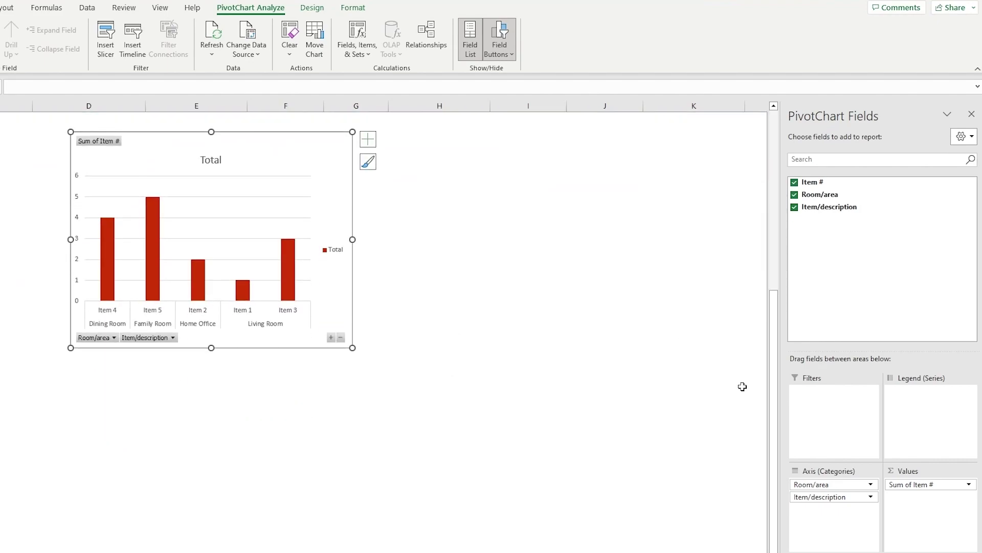
Put Item/description in Filters, Room/area in Legend (Series) and Item # in Axis (Categories)
left_click_drag(821, 214, 844, 420)
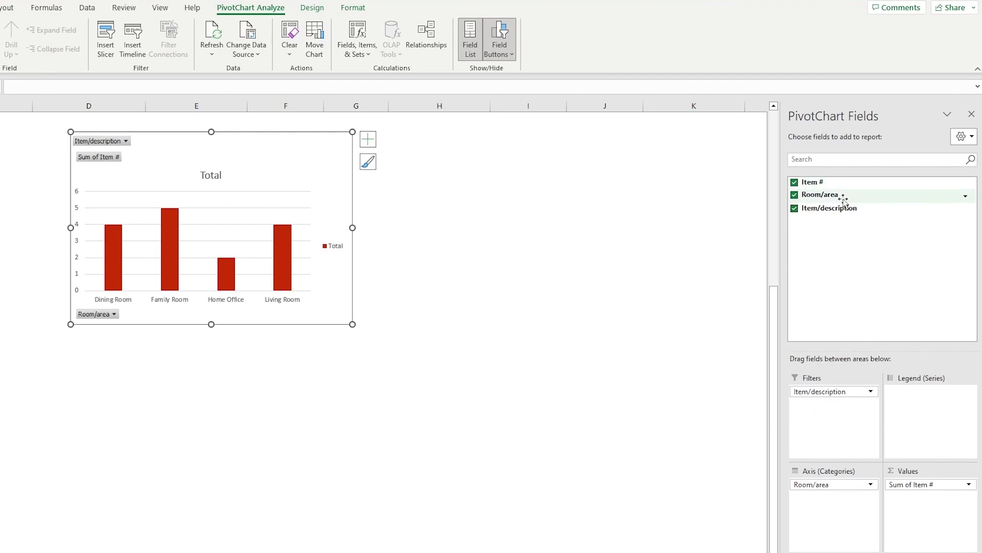
left_click_drag(842, 195, 933, 413)
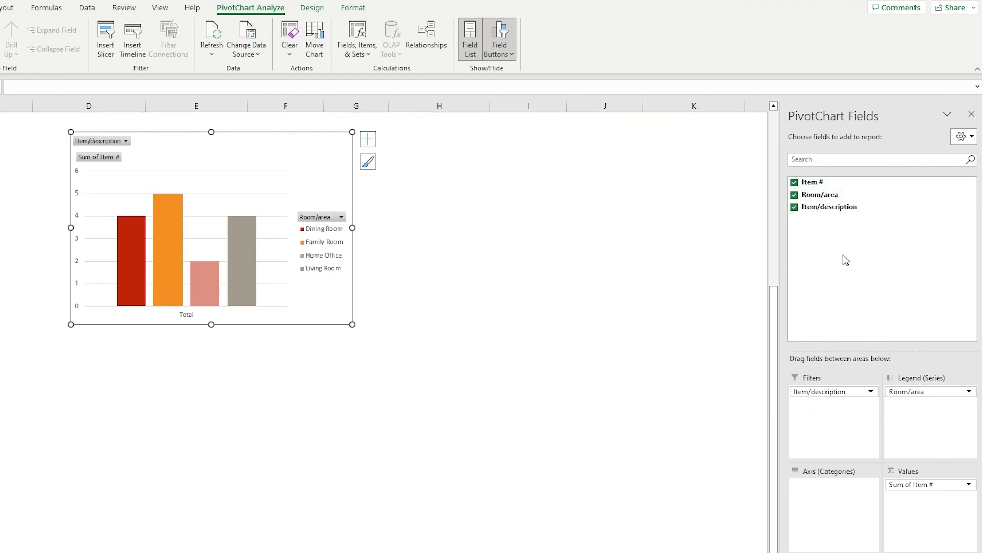
left_click_drag(821, 183, 808, 512)
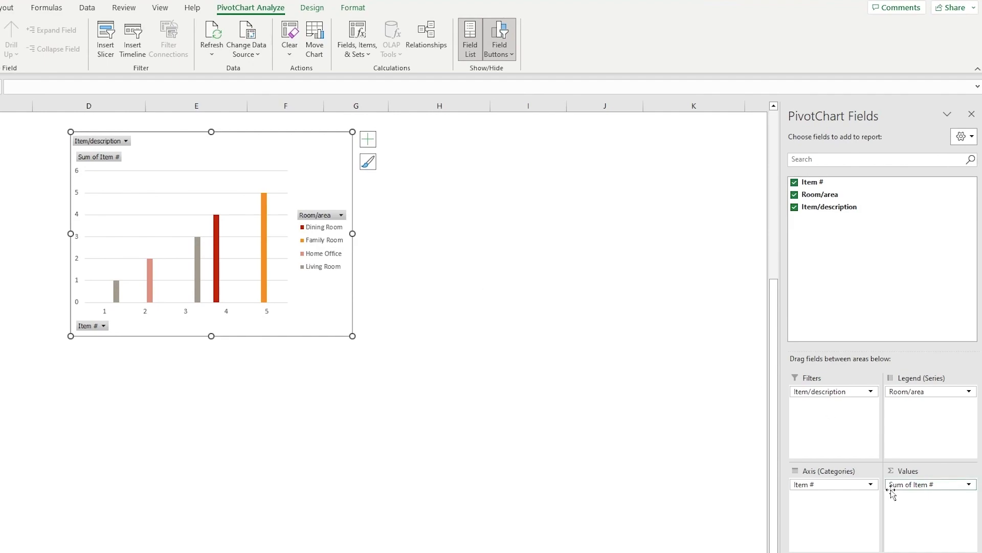
Inspect the first PivotChart and hide the PivotChart Fields pane
scroll(529, 351, "up", 3)
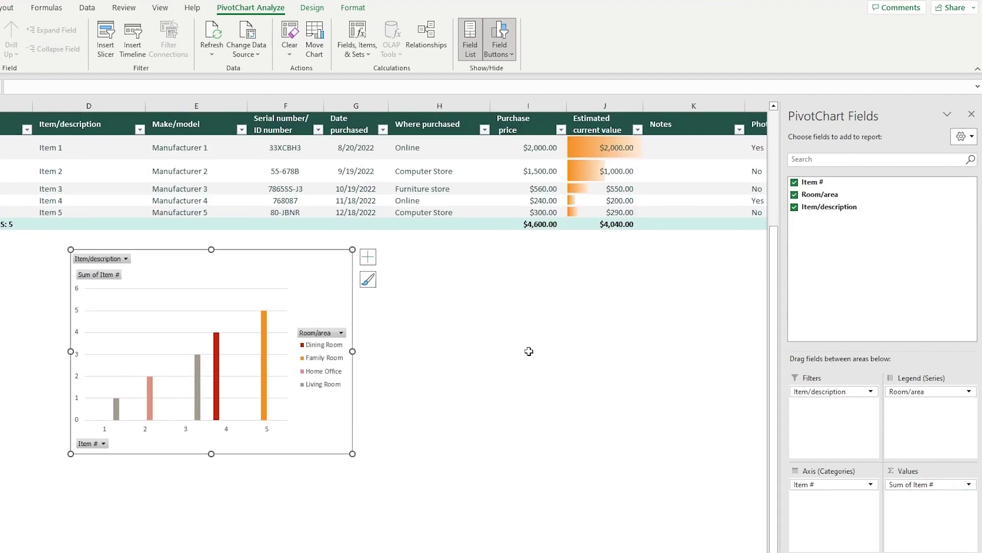
scroll(529, 351, "up", 8)
scroll(529, 351, "right", 6)
scroll(529, 349, "down", 3)
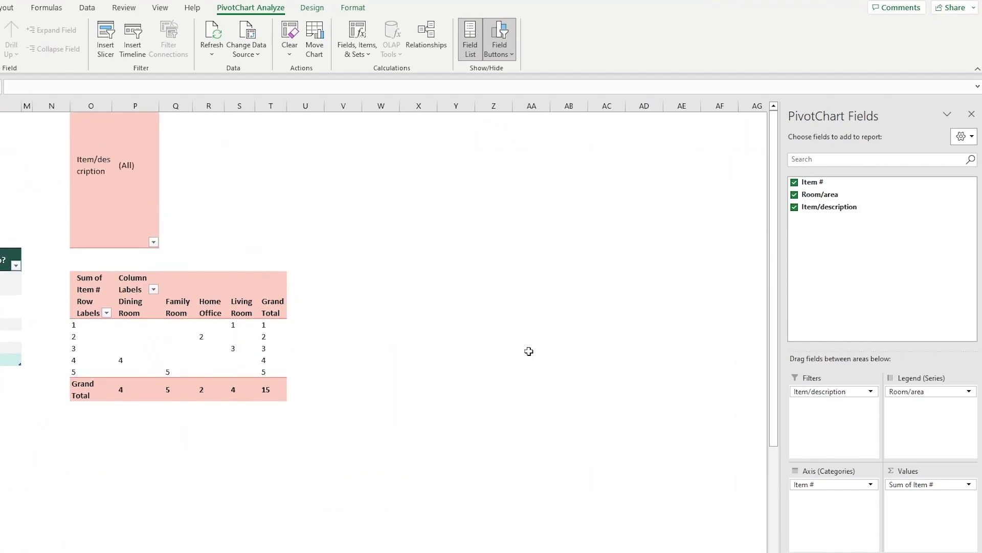
scroll(529, 350, "up", 1)
scroll(528, 349, "left", 6)
scroll(280, 231, "up", 4)
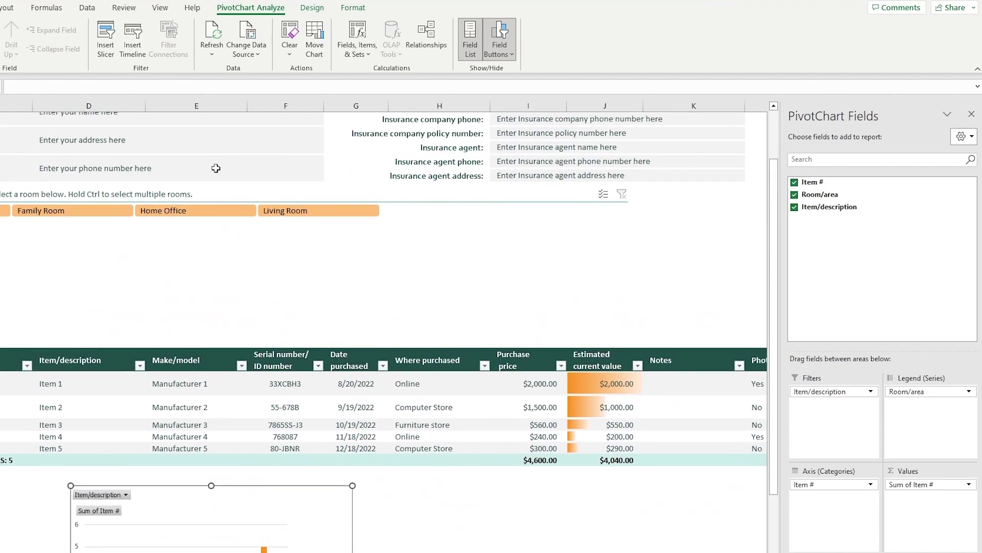
scroll(424, 380, "down", 9)
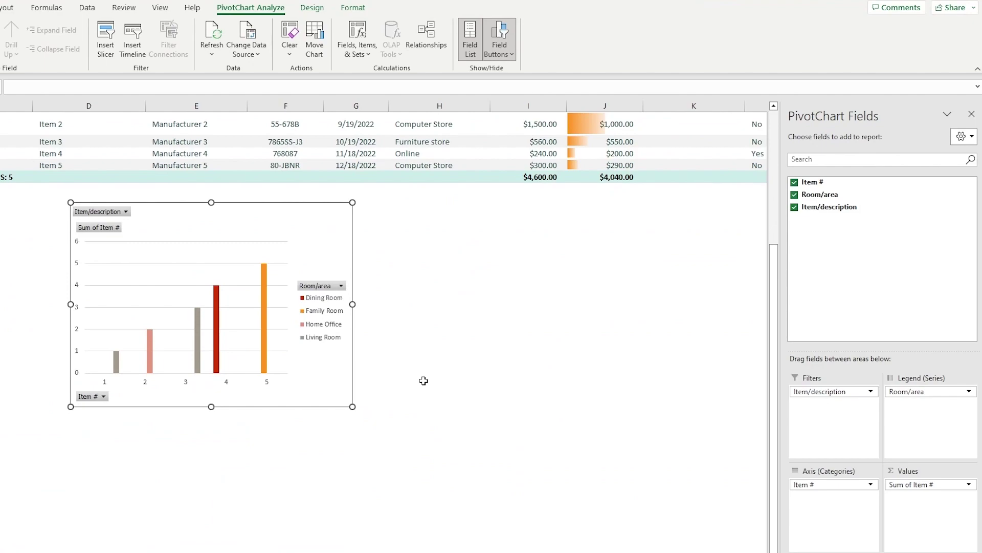
left_click(301, 256)
scroll(166, 128, "up", 10)
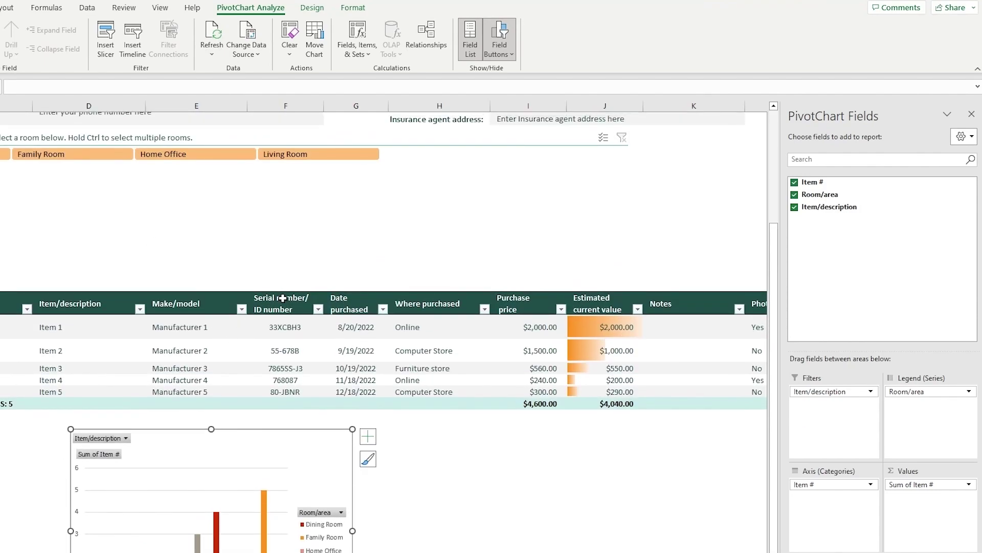
scroll(253, 206, "down", 10)
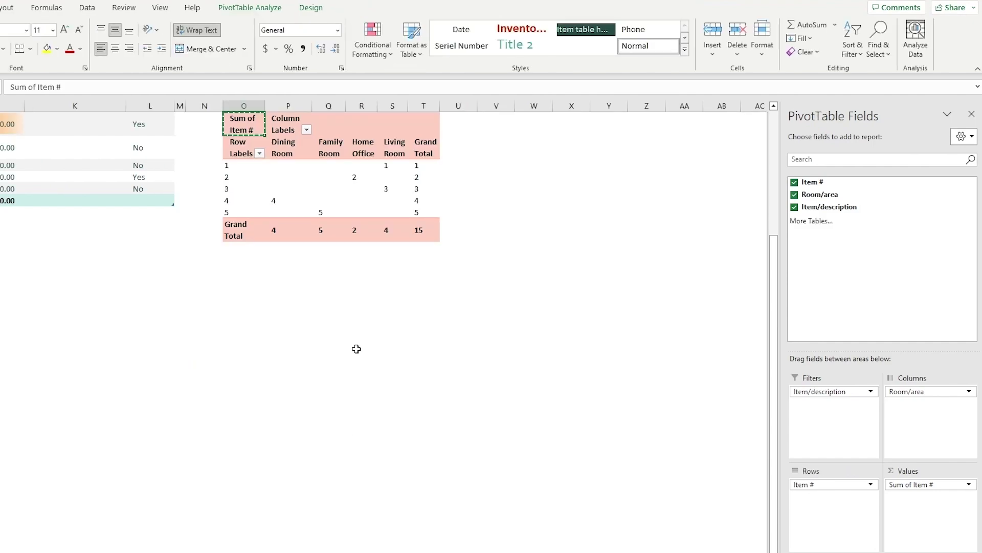
scroll(357, 349, "left", 5)
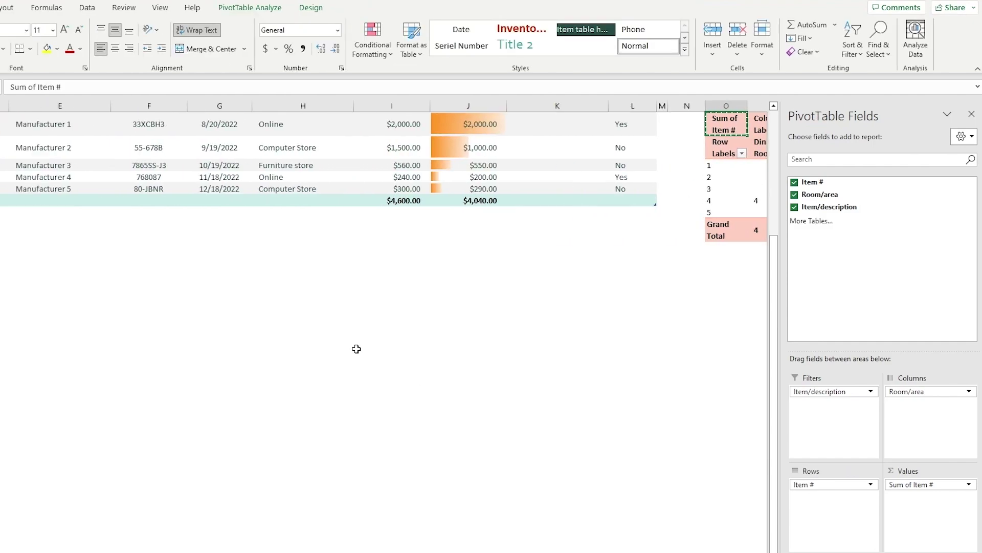
scroll(356, 349, "down", 5)
scroll(356, 348, "up", 5)
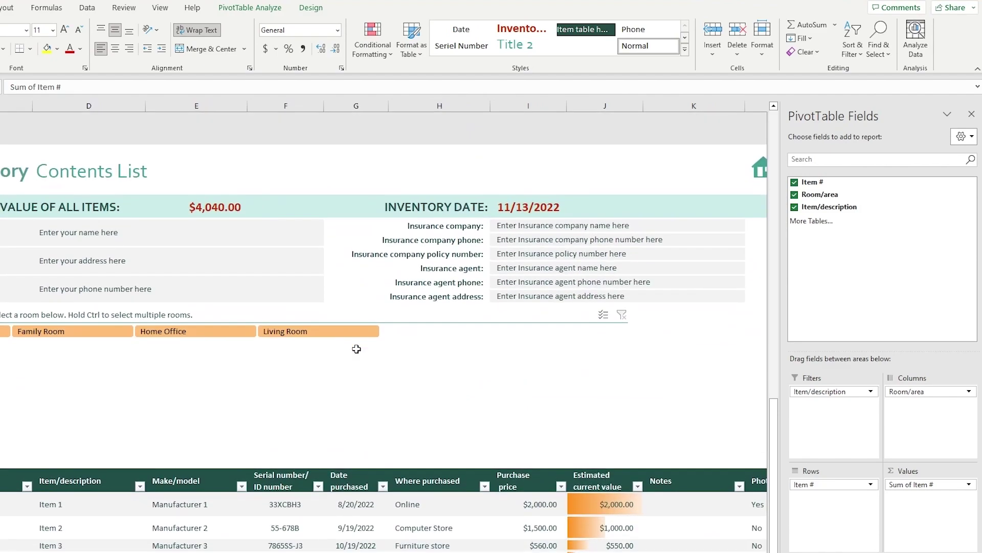
scroll(357, 348, "right", 10)
scroll(357, 349, "left", 5)
scroll(356, 349, "left", 5)
scroll(628, 313, "down", 2)
scroll(627, 313, "up", 2)
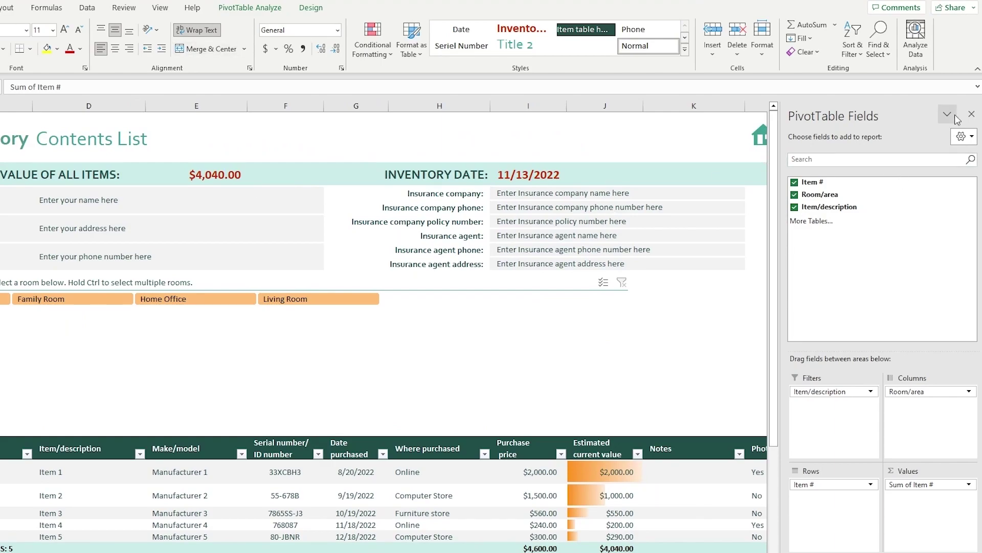
left_click(972, 114)
Insert a second PivotChart from the inventory table on a new worksheet
scroll(381, 214, "down", 3)
scroll(382, 214, "right", 3)
scroll(382, 213, "left", 3)
scroll(381, 213, "up", 3)
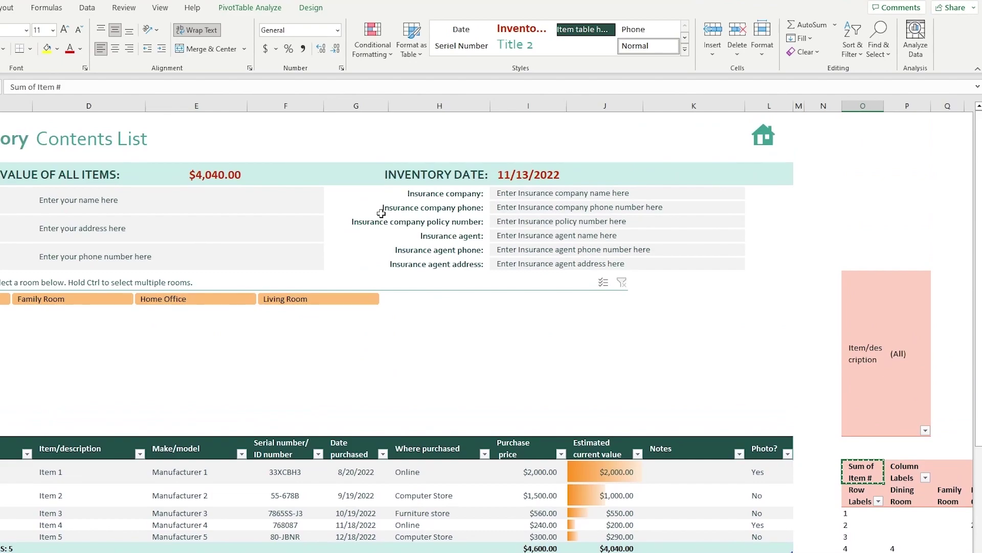
scroll(298, 198, "down", 3)
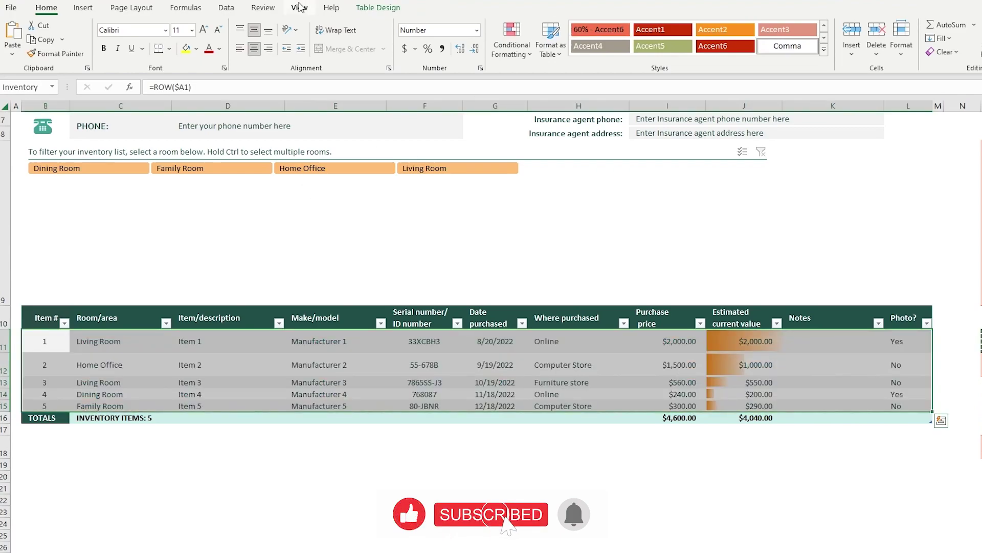
left_click(83, 7)
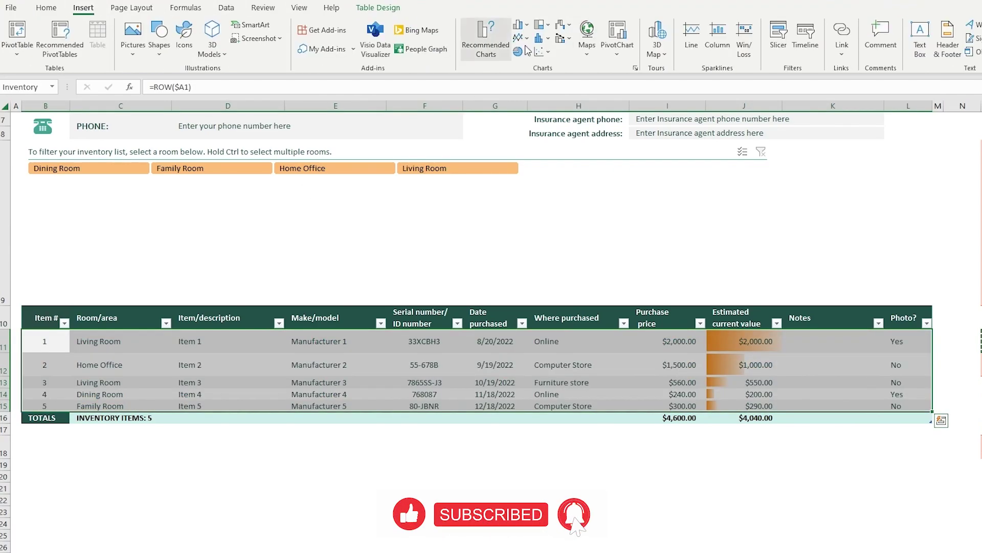
left_click(617, 31)
left_click(482, 368)
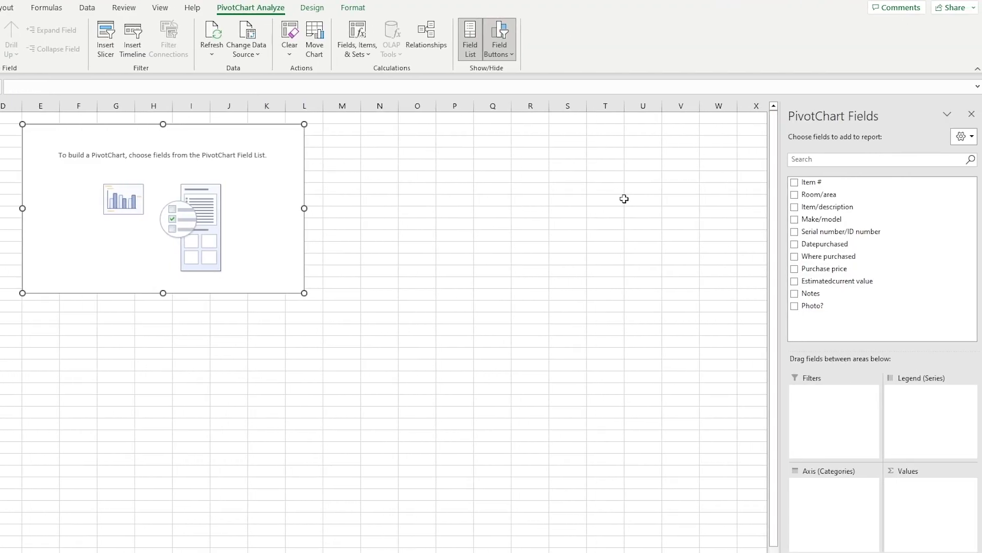
Add Item #, Room/area, Item/description, Purchase price, Datepurchased, Estimated current value and Notes fields
left_click(794, 182)
left_click(795, 194)
left_click(795, 207)
left_click(794, 270)
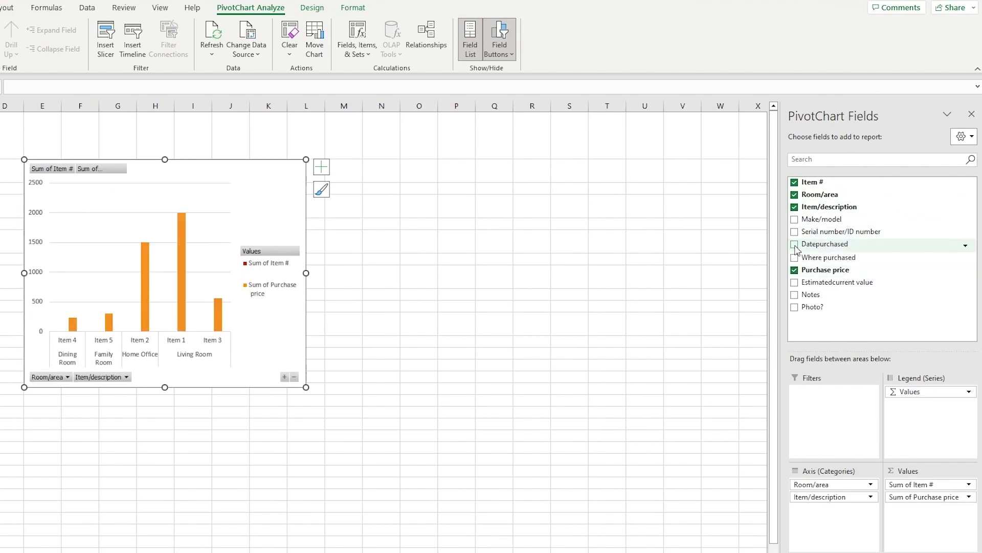
left_click(794, 245)
left_click(794, 282)
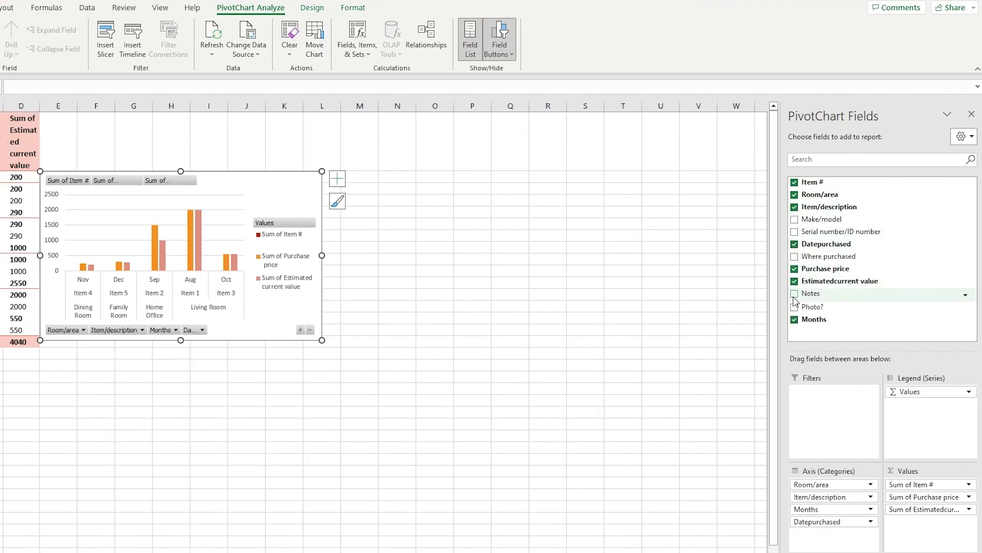
left_click(794, 294)
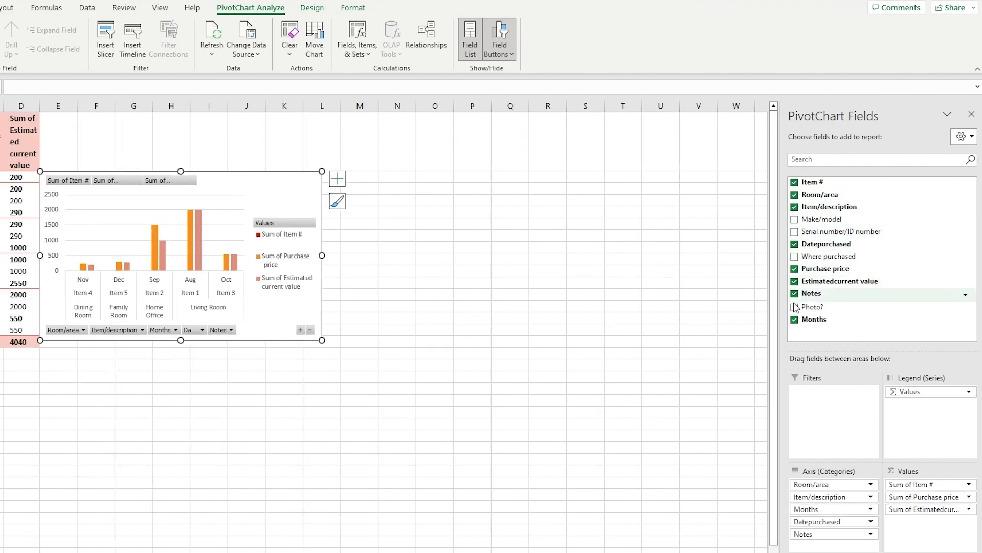
left_click(795, 183)
left_click(795, 195)
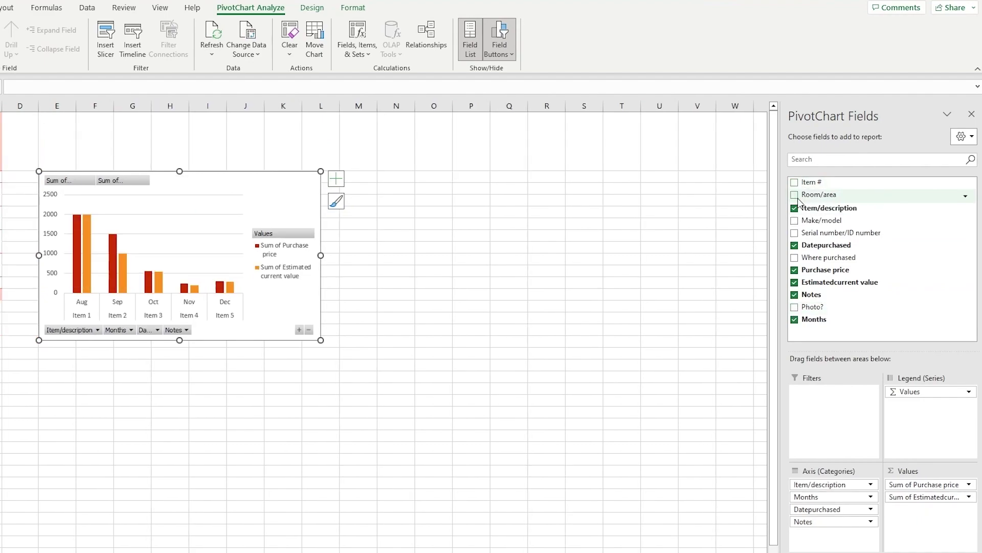
left_click(795, 195)
left_click(795, 182)
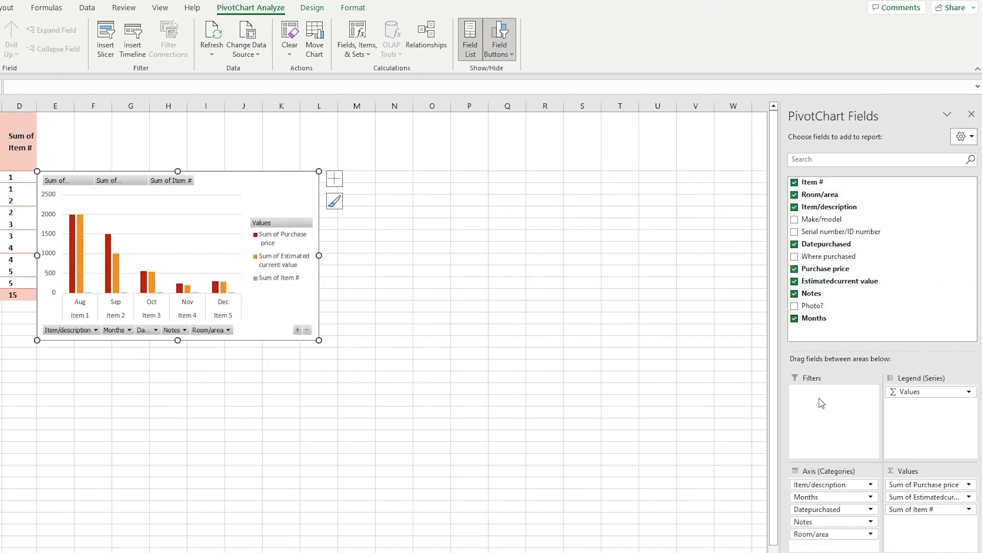
Move Item/description and Months into Filters and shift the chart to the right
left_click_drag(829, 206, 838, 423)
left_click_drag(814, 320, 839, 428)
left_click(568, 299)
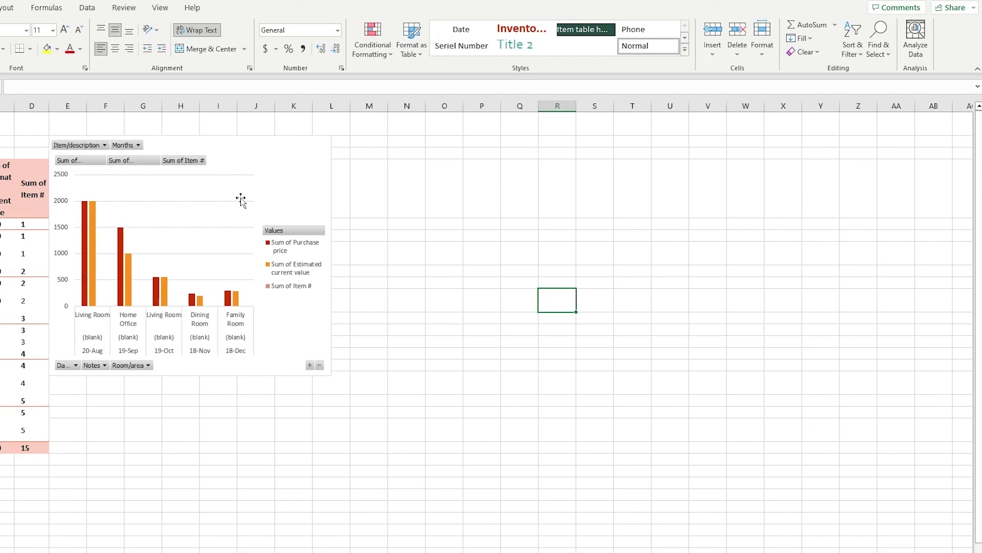
left_click_drag(265, 154, 340, 159)
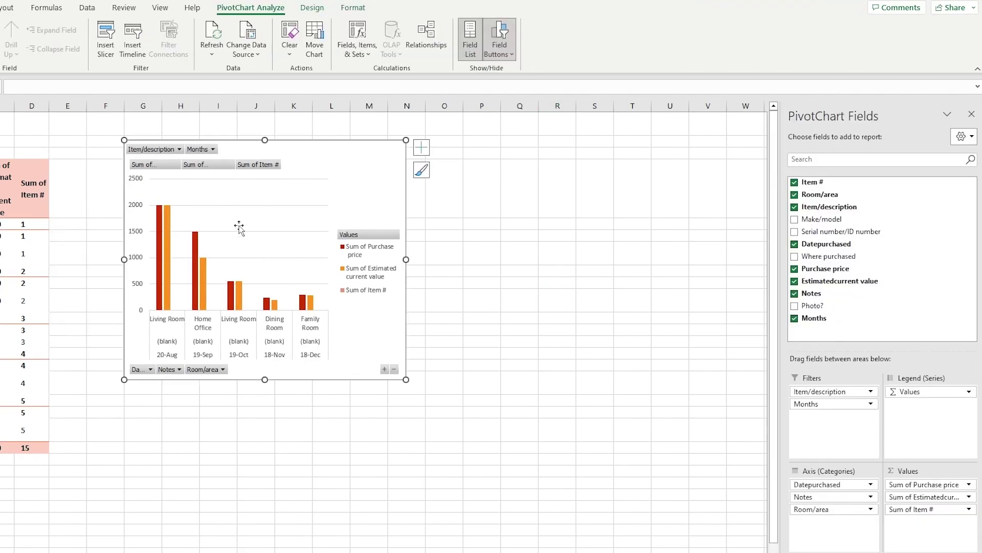
scroll(67, 205, "left", 3)
left_click(66, 182)
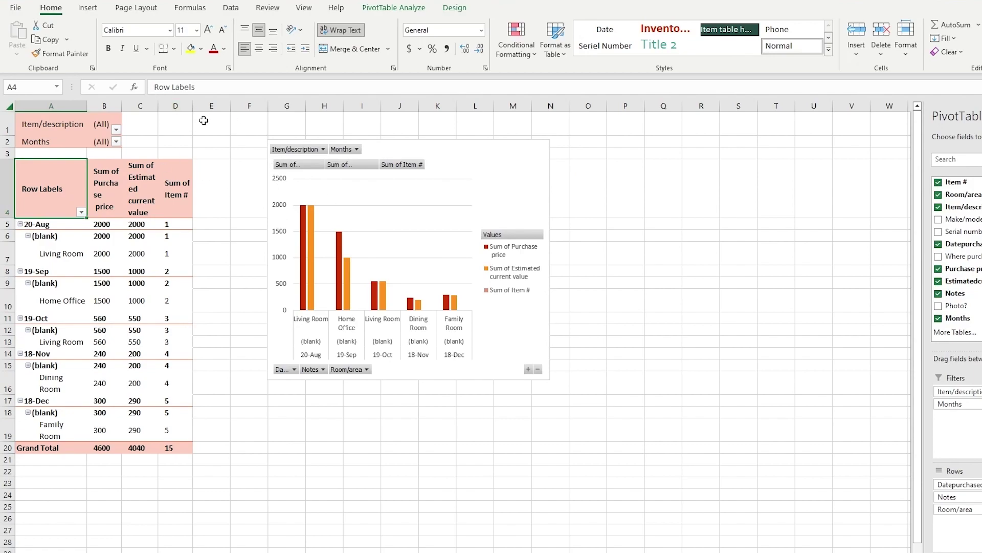
Delete the PivotTable range A1:F20 and move the chart down-left over columns B–I
left_click_drag(248, 123, 2, 453)
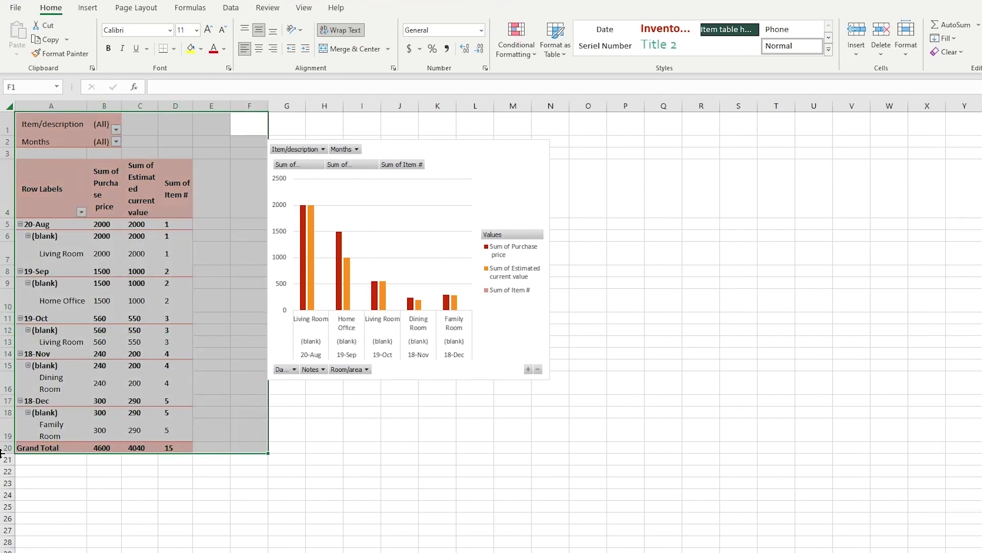
key("Delete")
left_click(500, 158)
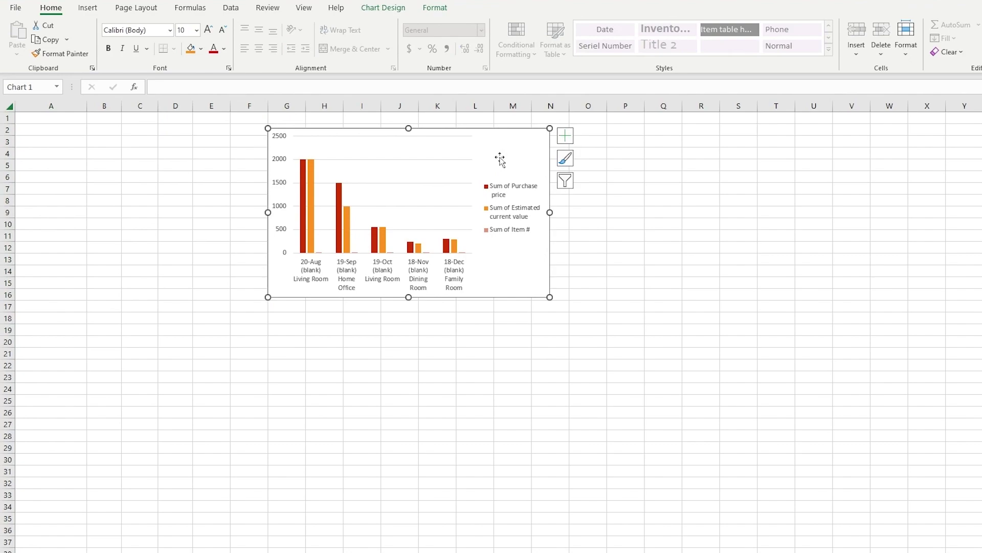
left_click_drag(514, 145, 351, 207)
left_click(551, 266)
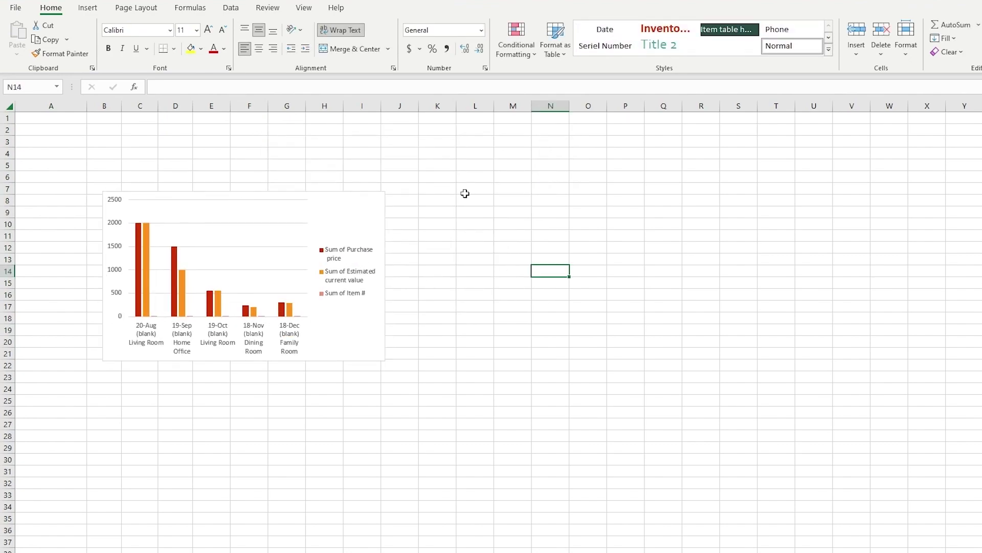
Preview a chart style with value labels and a top legend on the chart
left_click(338, 222)
left_click(400, 221)
left_click(463, 338)
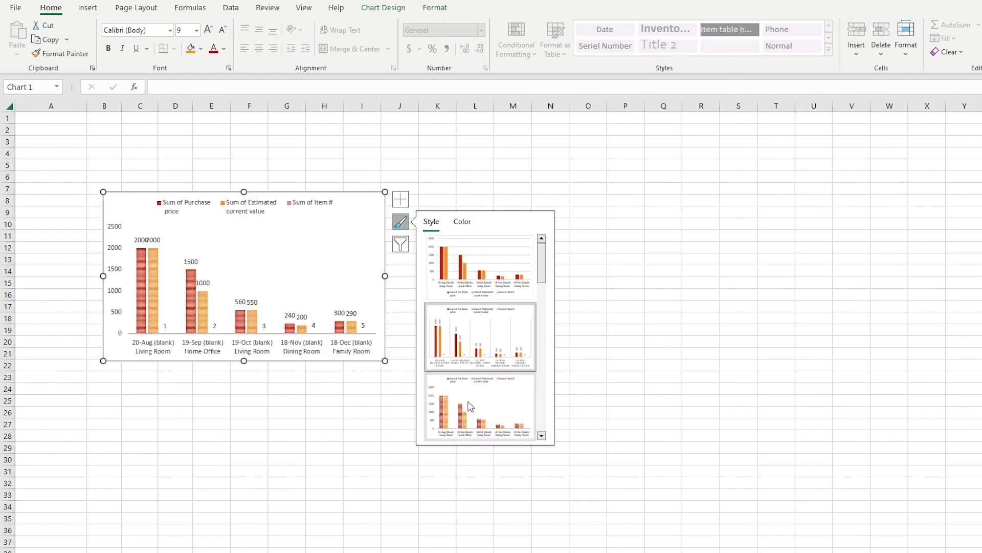
scroll(476, 314, "down", 3)
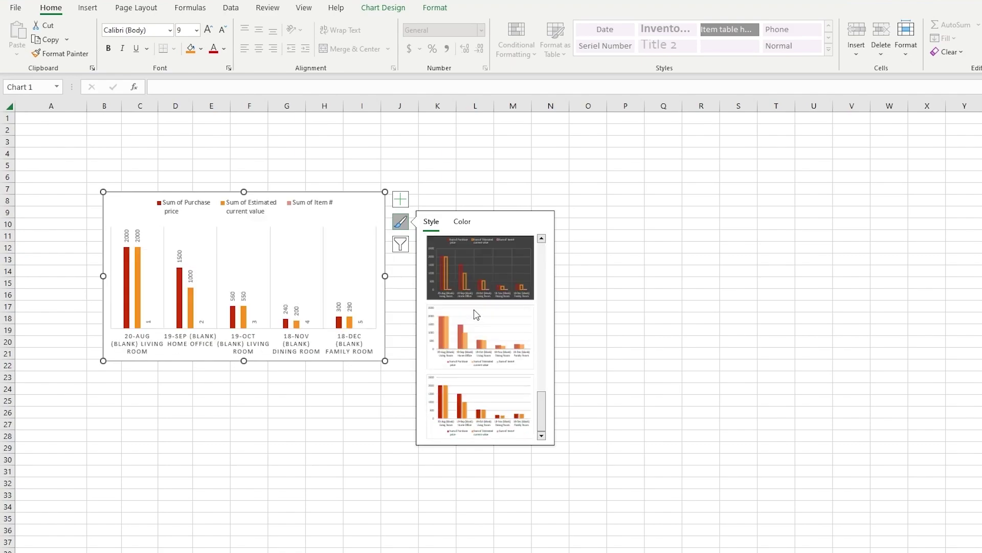
Apply the dark style and add axis titles, a chart title, a data table and error bars
left_click(475, 250)
left_click(408, 199)
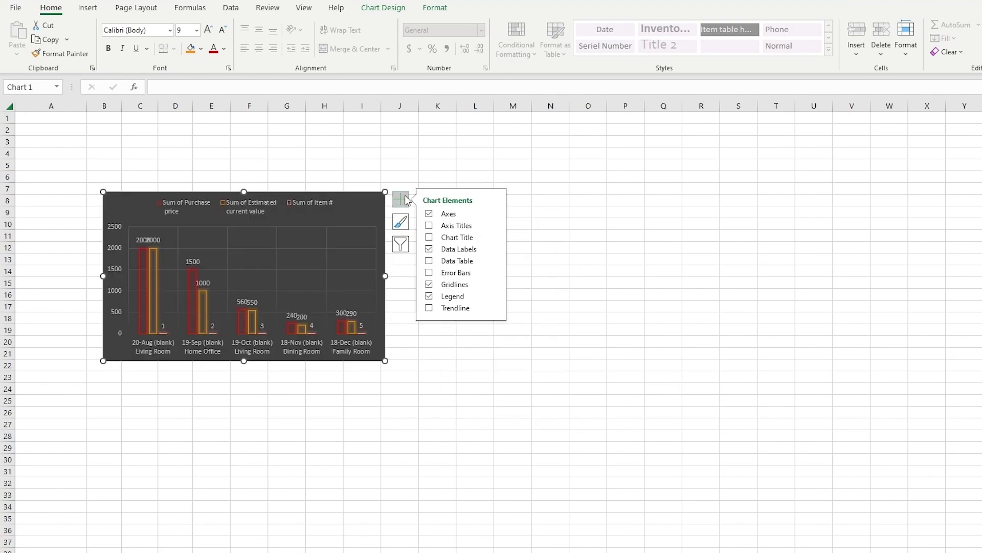
left_click(429, 225)
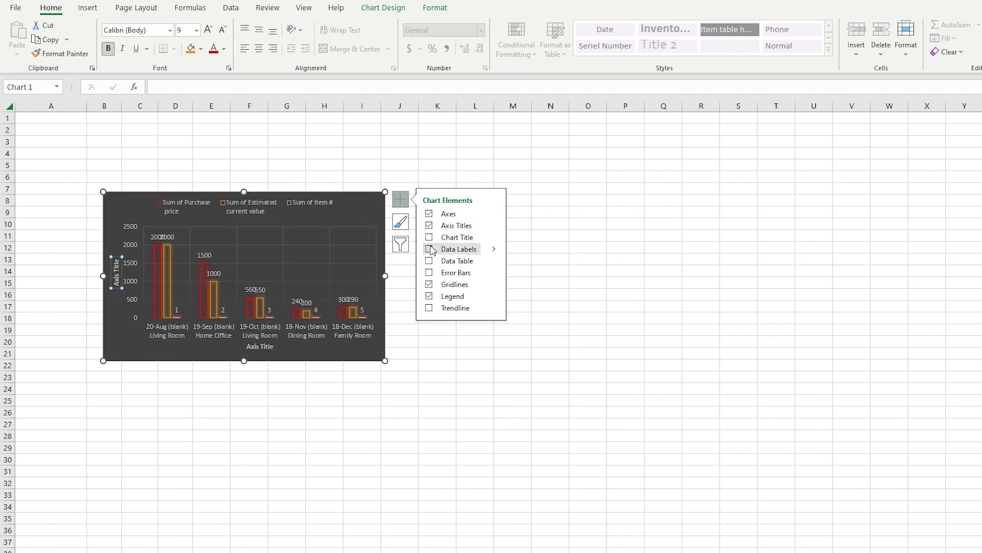
left_click(430, 248)
left_click(429, 237)
left_click(429, 249)
left_click(430, 261)
left_click(429, 273)
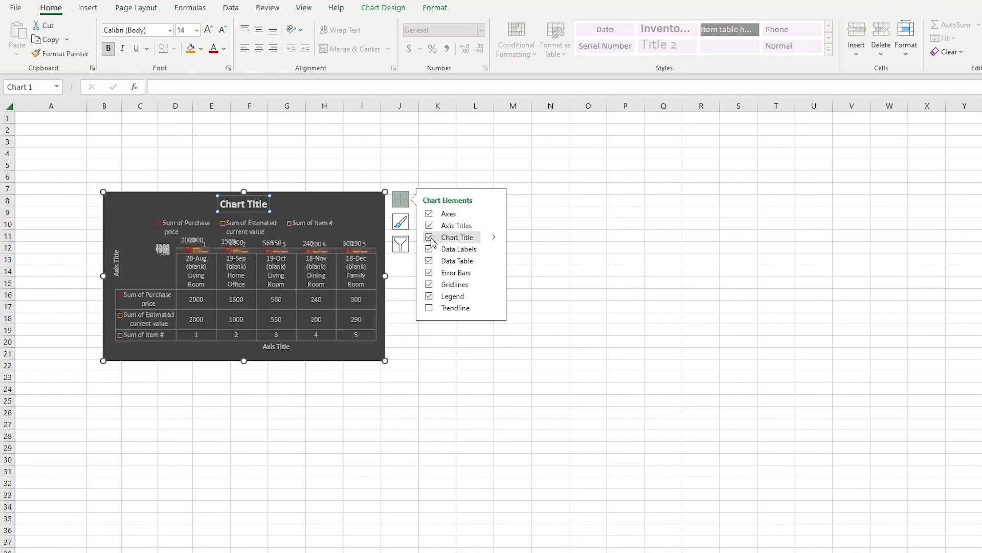
key("Escape")
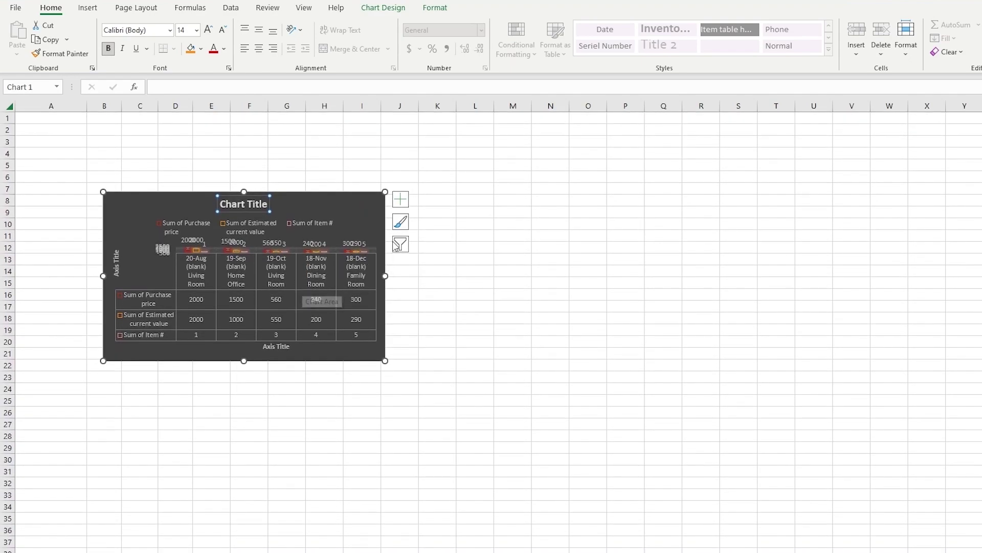
Remove the data labels and the data table from the chart
left_click(401, 199)
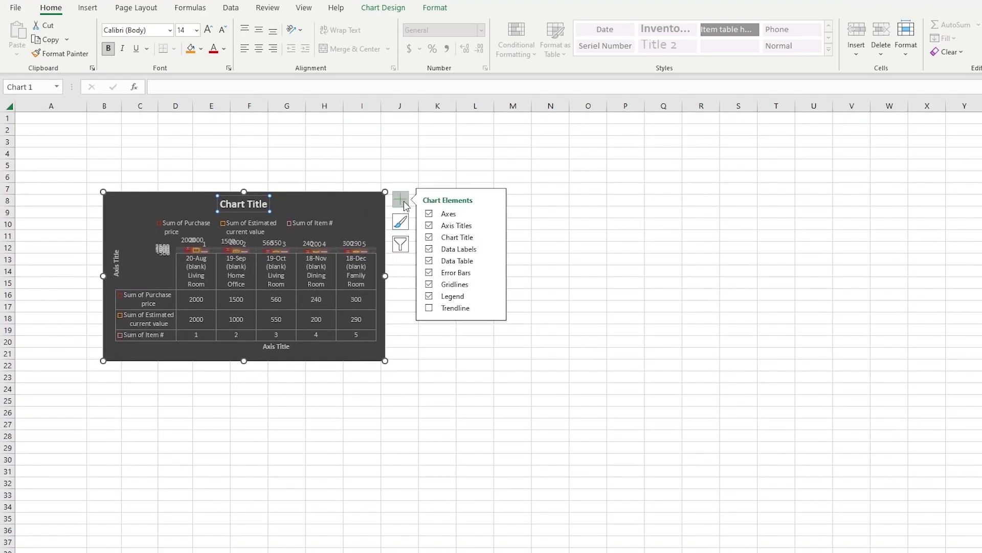
left_click(429, 252)
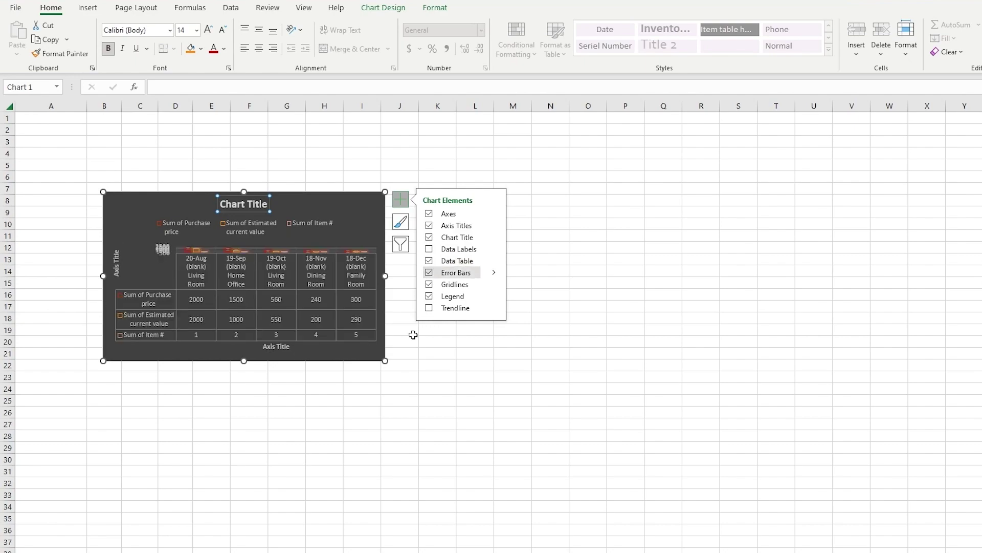
left_click(435, 261)
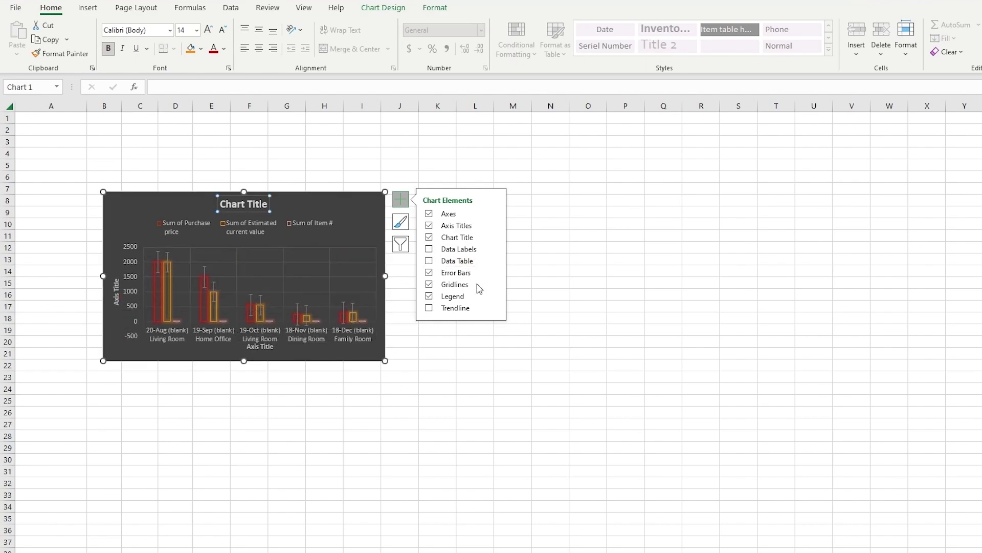
Recolour the bars with the green Monochromatic palette
left_click(401, 221)
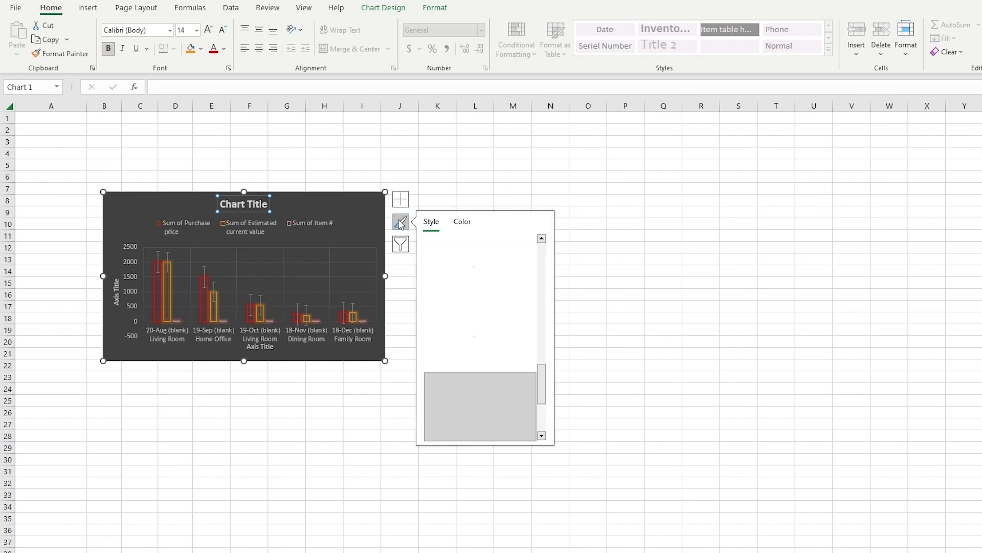
left_click(463, 223)
left_click(441, 224)
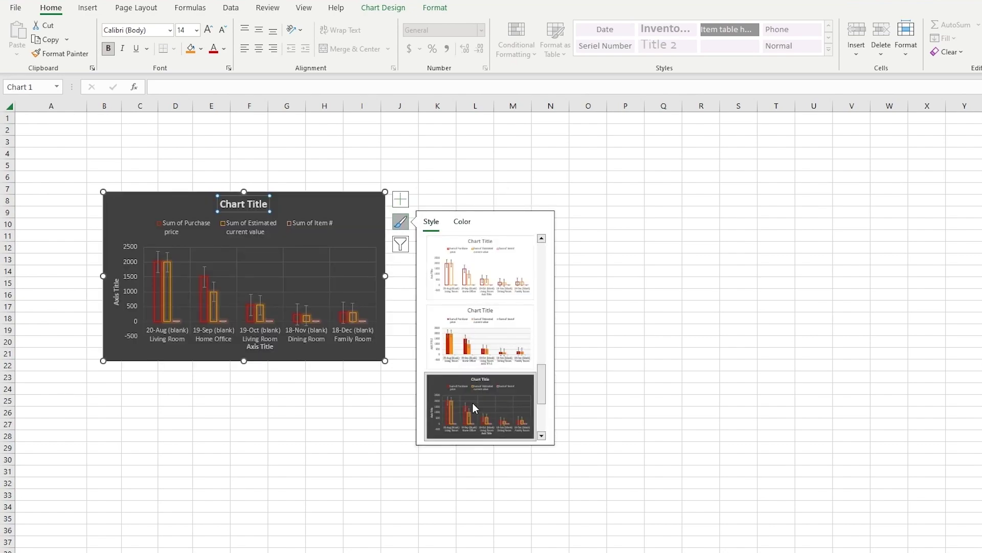
left_click(463, 223)
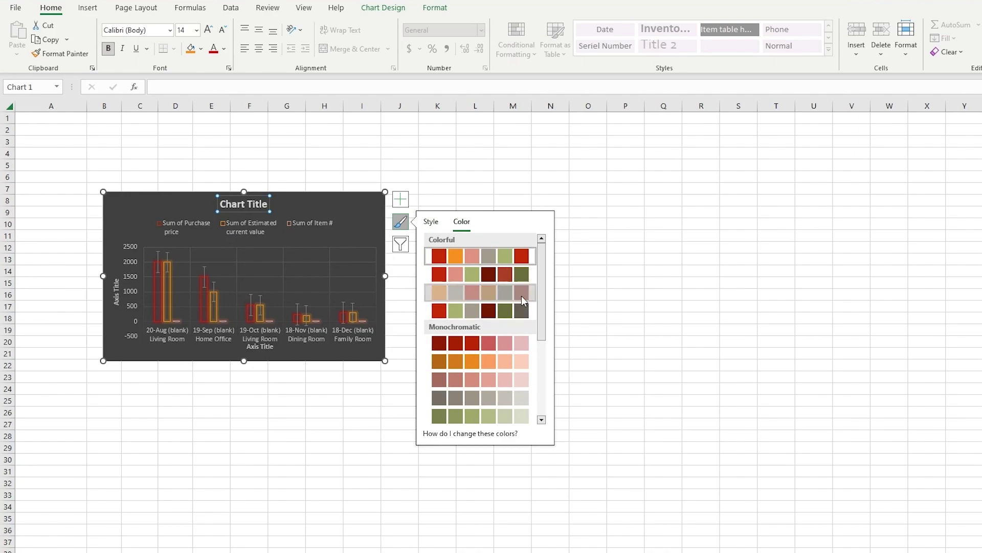
left_click(510, 379)
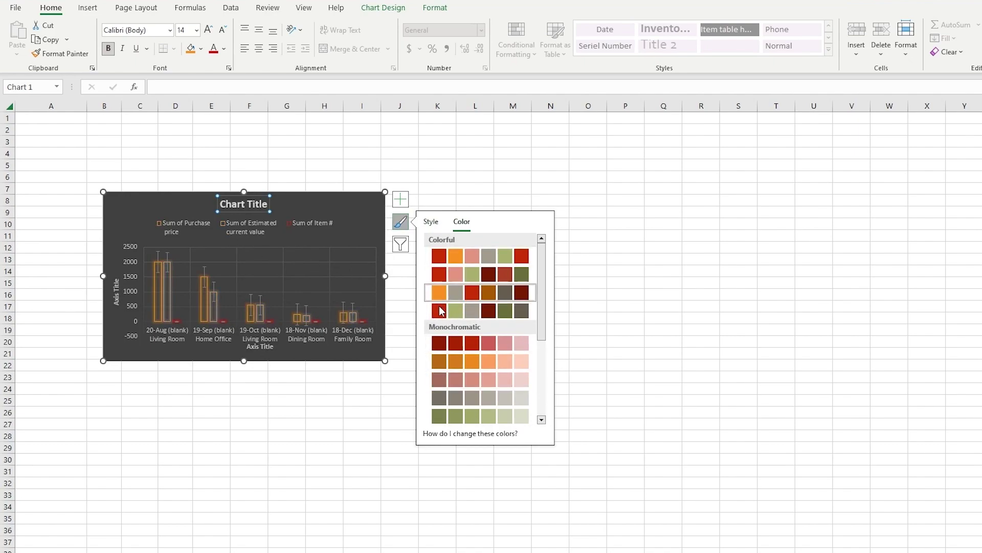
left_click(453, 416)
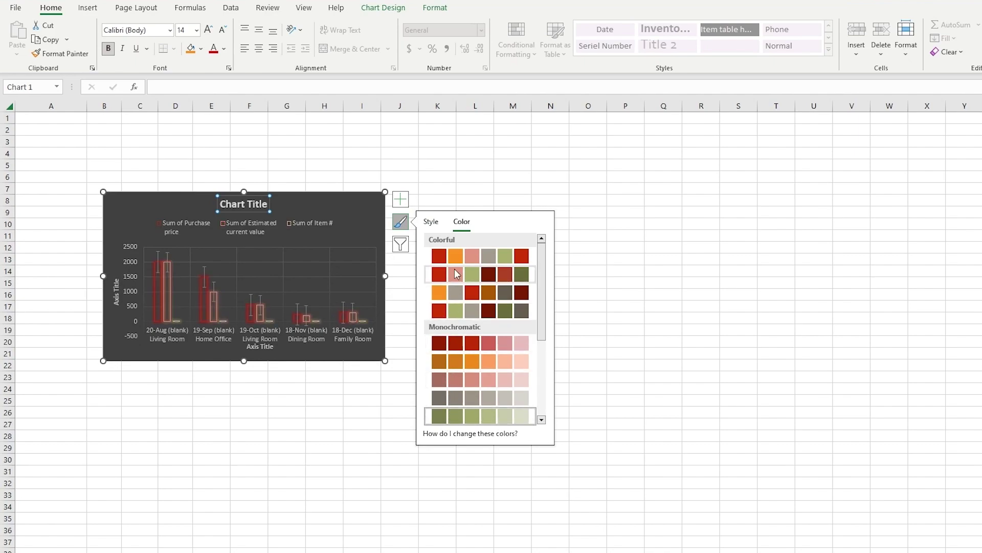
left_click(431, 222)
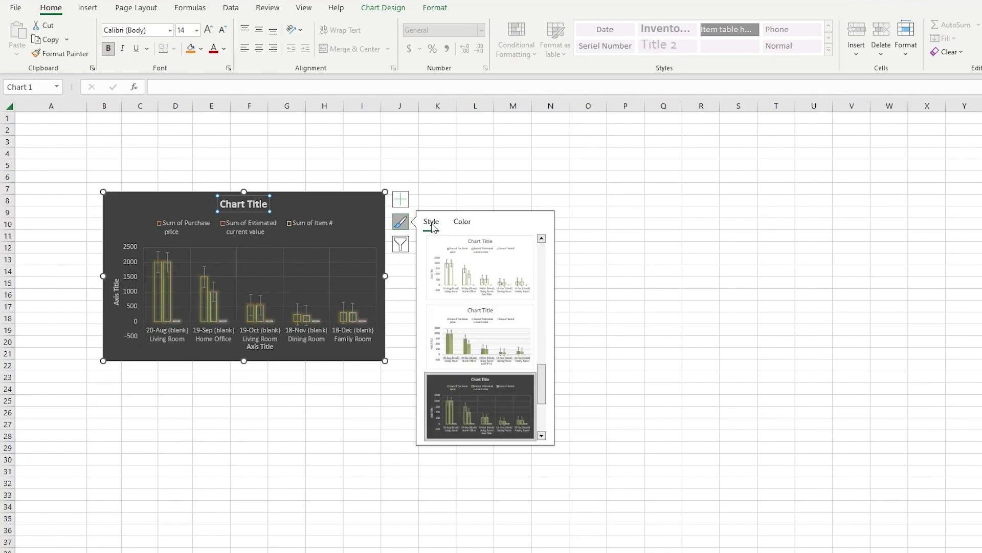
Look over the Chart Filters options, then deselect the chart
left_click(401, 244)
left_click(468, 245)
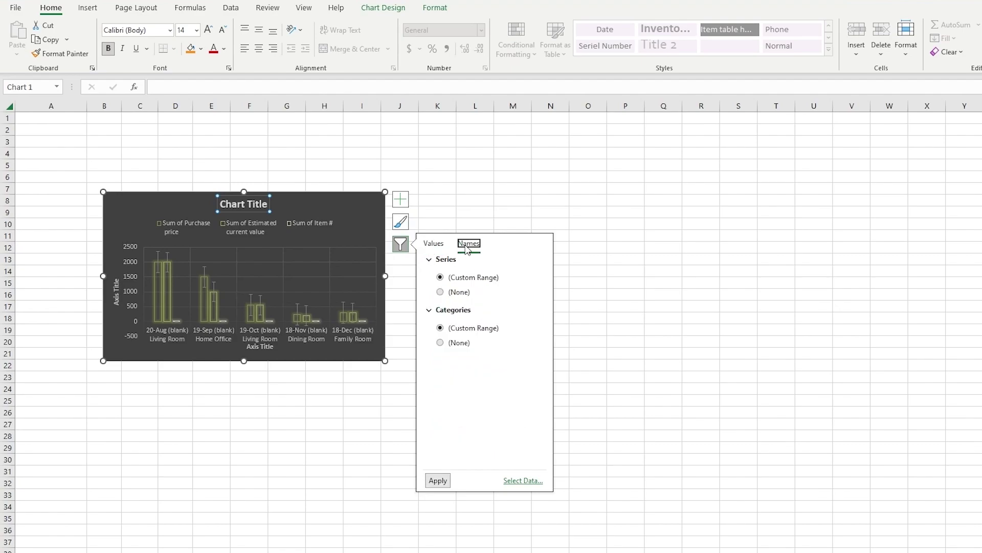
left_click(434, 245)
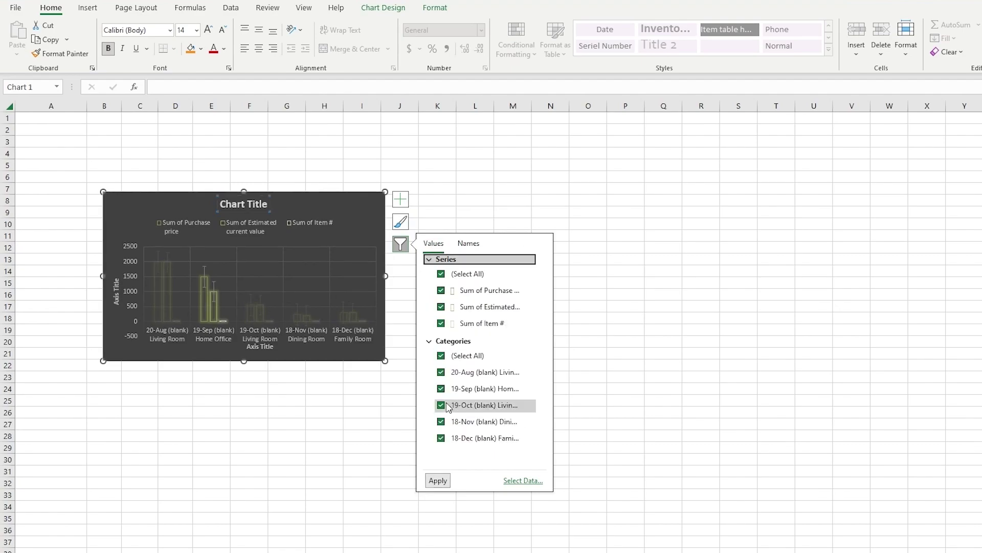
left_click(625, 285)
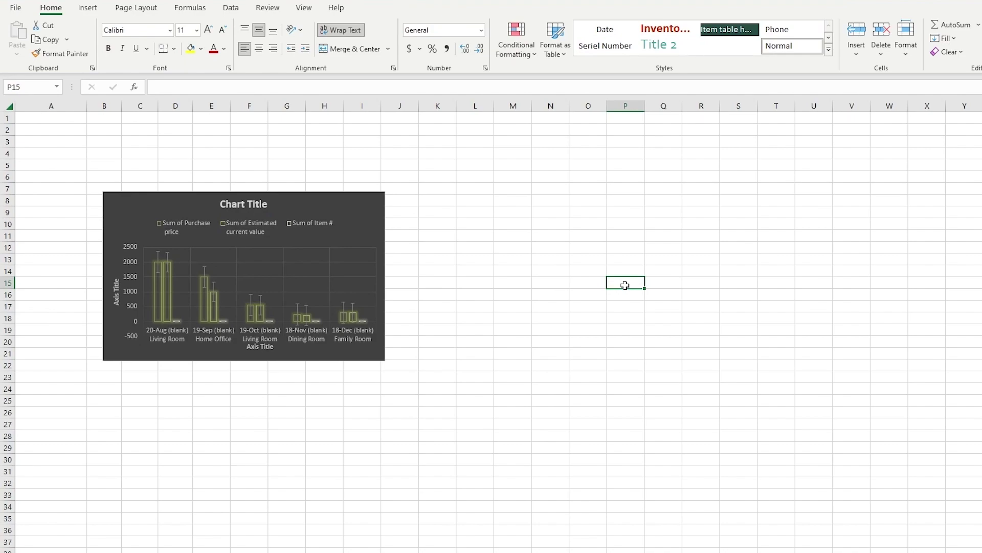
Start a new blank workbook with 'houses' and a people header in row 1
left_click(15, 7)
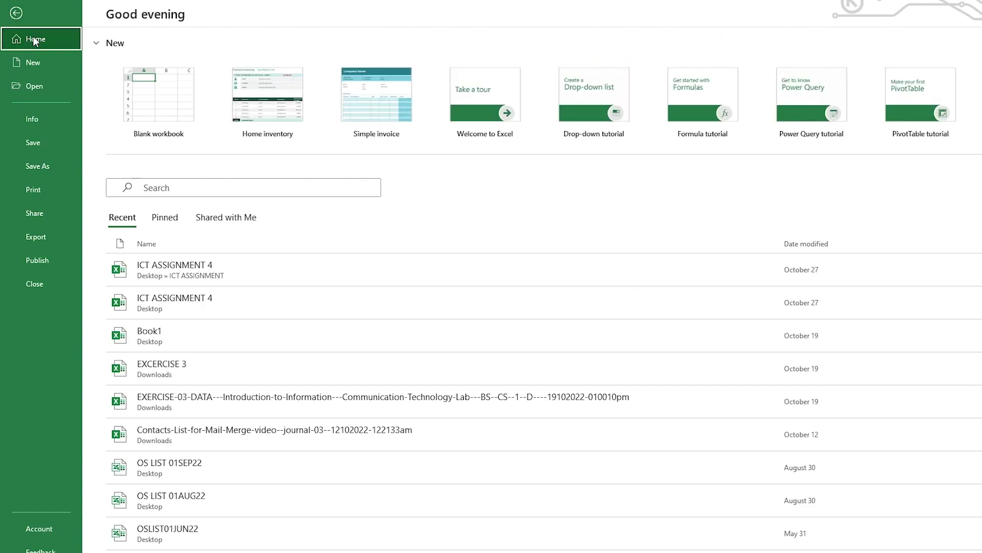
left_click(181, 131)
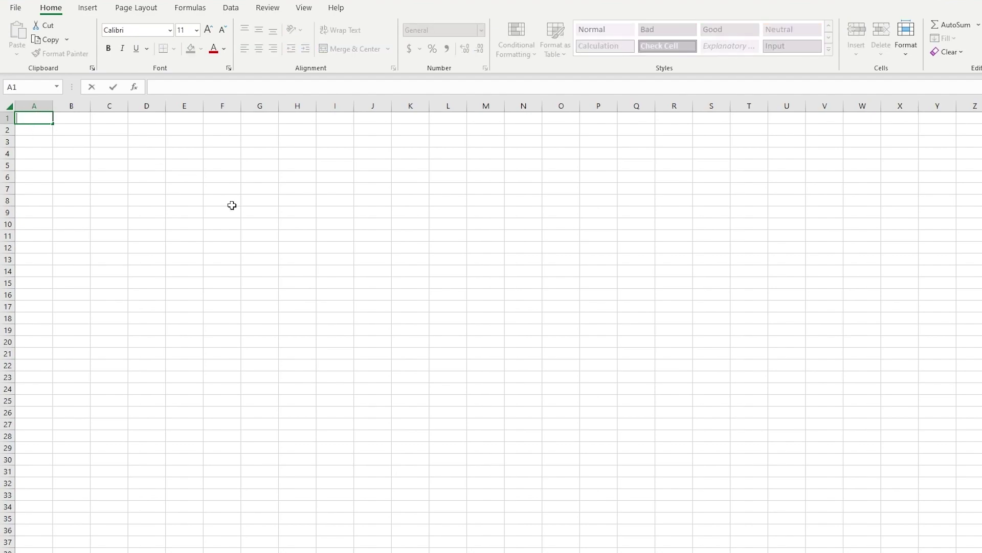
left_click(66, 118)
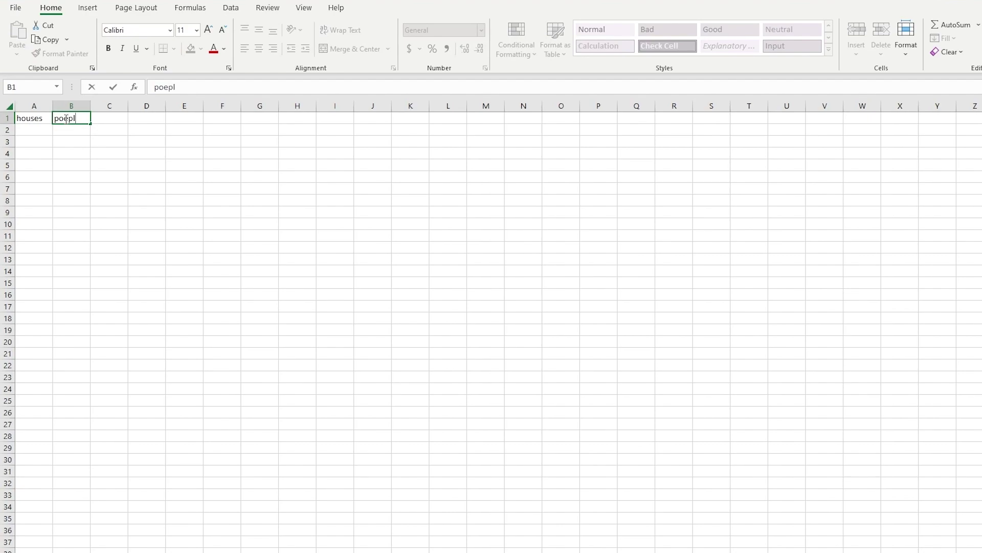
key("Return")
Enter house numbers 1 through 9 down column A in A2:A10
key("Left")
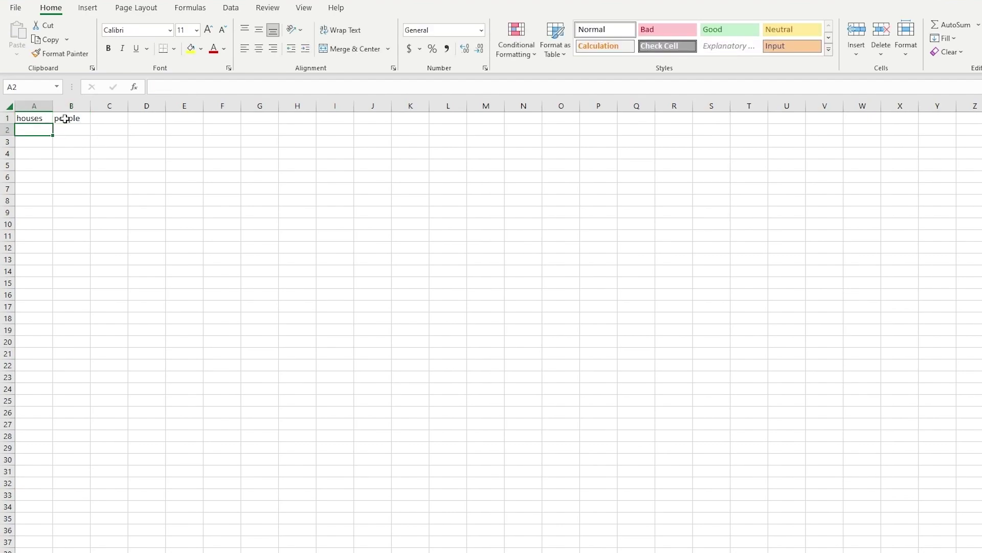
type("1")
key("Return")
type("2")
key("Return")
type("3")
key("Return")
type("4")
key("Return")
type("5")
key("Return")
type("6")
key("Return")
type("7")
key("Return")
type("8")
Enter people values 1, 3, 5, 8, 23, 25, 29, 30, 42 into B2:B10
key("Return")
type("9")
key("Tab")
key("Up")
key("Up")
key("Up")
key("Up")
key("Up")
key("Up")
key("Up")
key("Up")
type("1")
key("Return")
type("3")
key("Return")
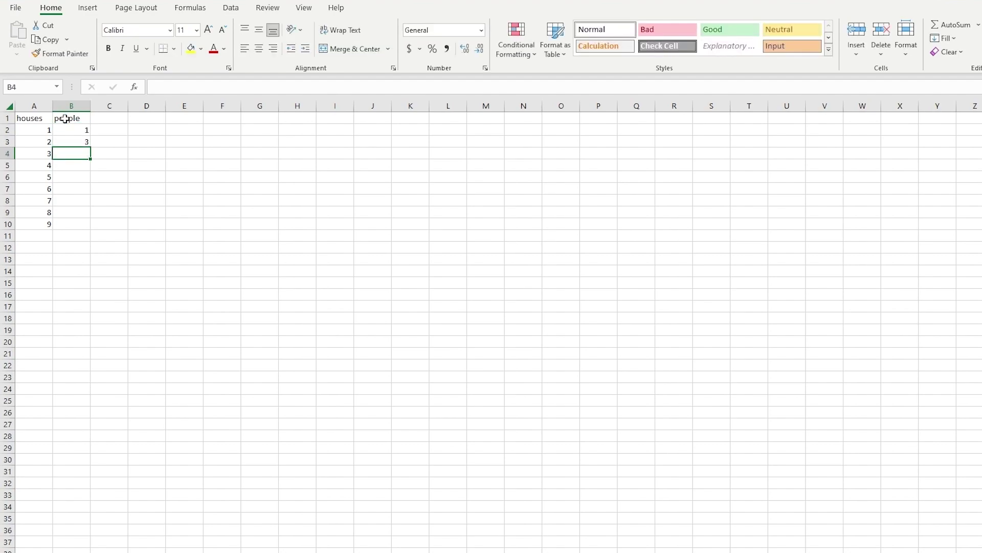
type("5")
key("Return")
type("8")
key("Return")
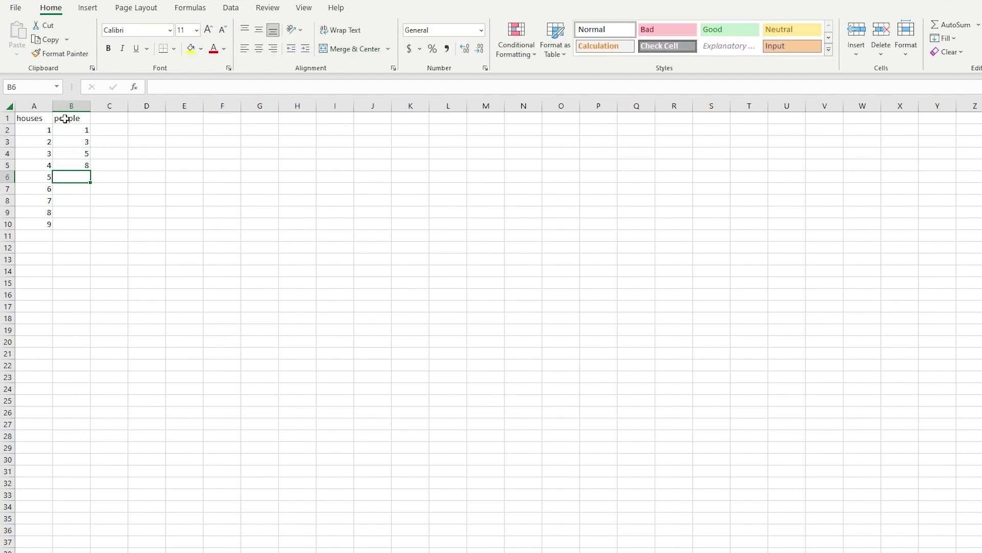
type("23")
key("Return")
type("25")
key("Return")
type("29")
key("Return")
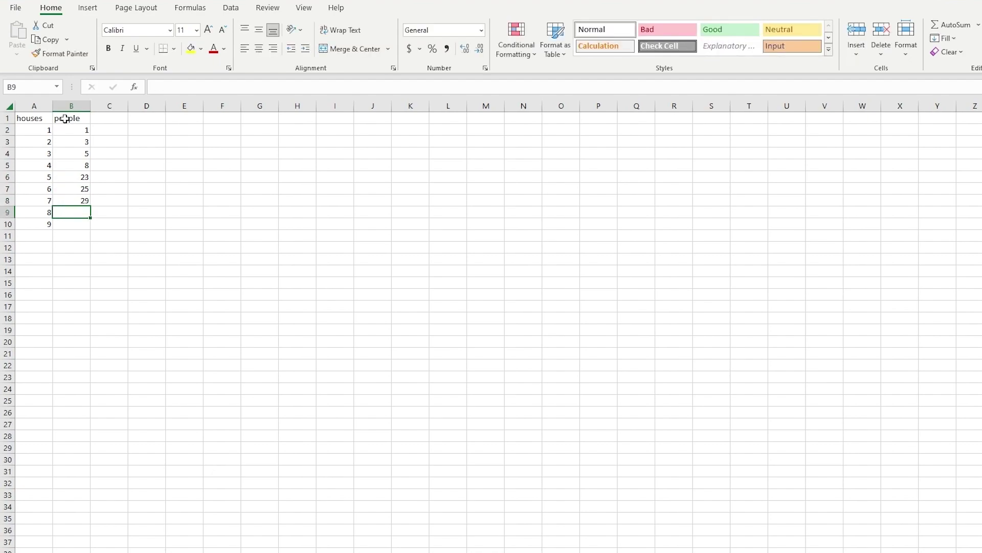
type("30")
key("Return")
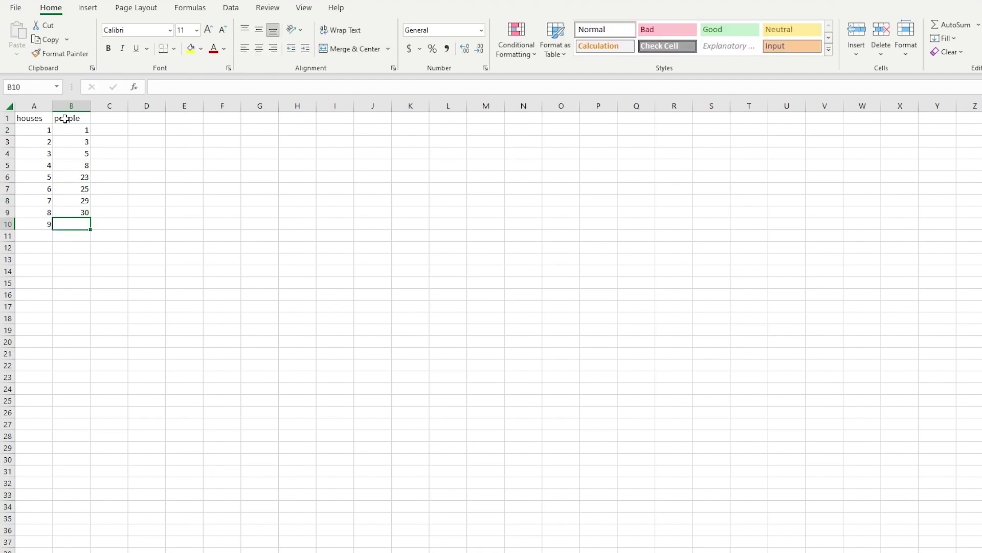
type("42")
left_click(239, 219)
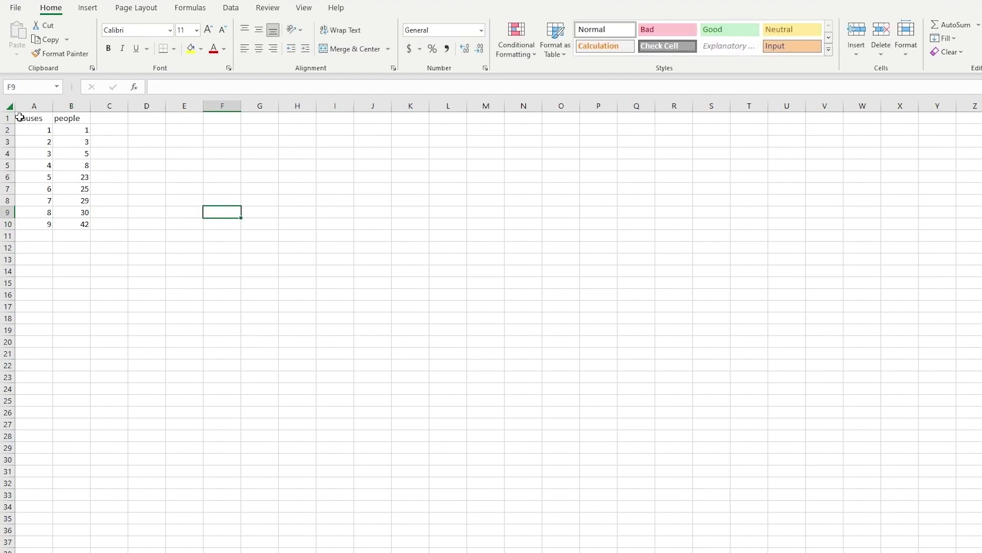
Insert a PivotChart from A1:B10 on a new worksheet
left_click_drag(19, 117, 88, 224)
left_click(87, 8)
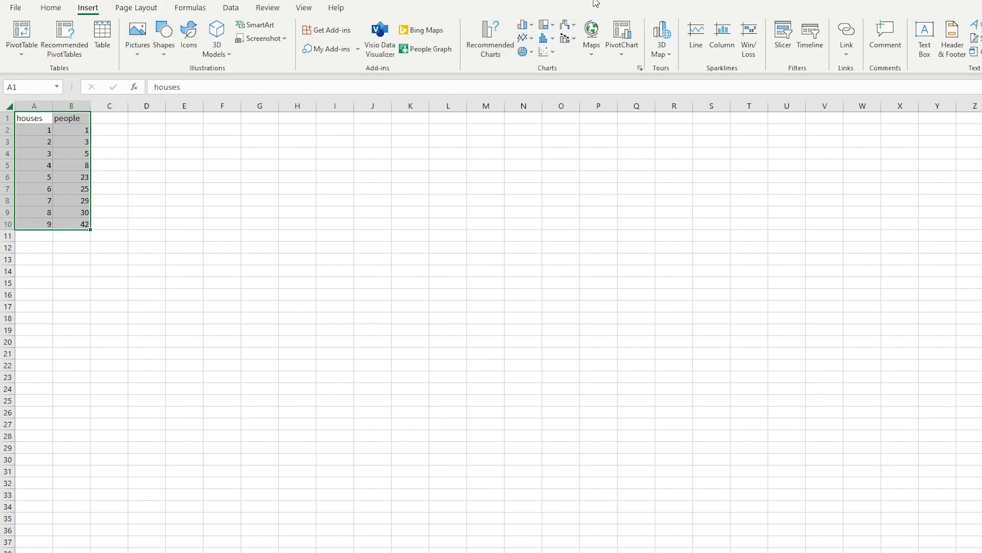
left_click(623, 37)
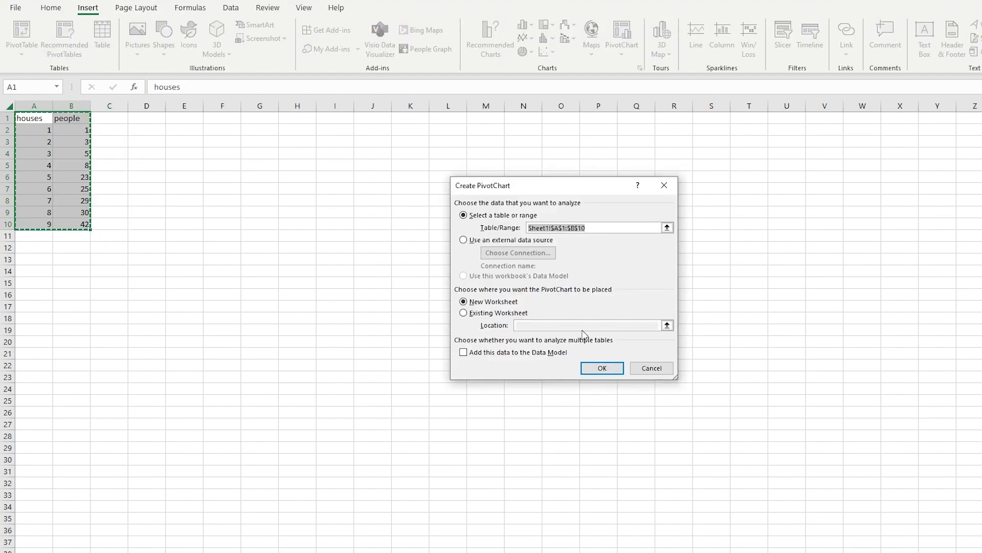
left_click(588, 368)
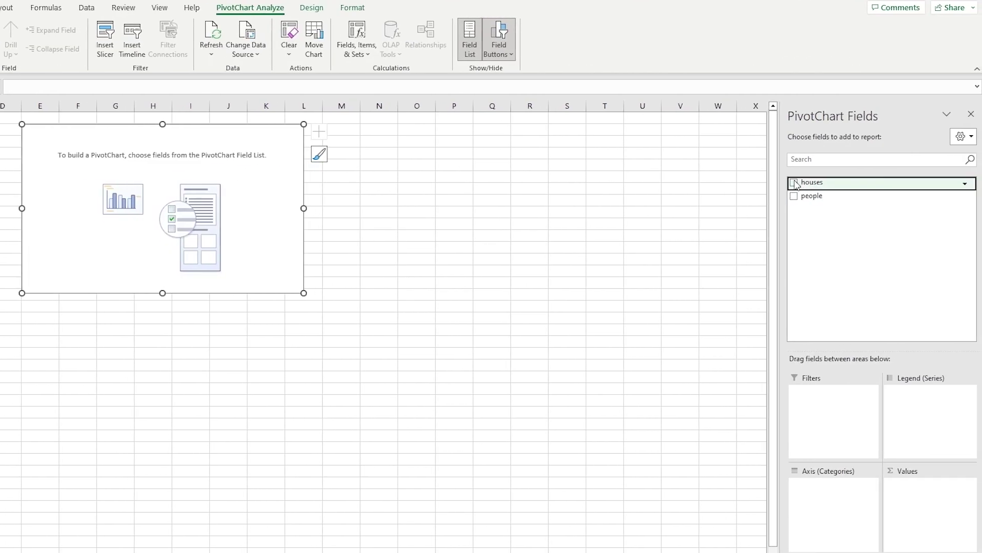
Add both fields, with houses as the filter and people on the category axis
left_click(794, 182)
left_click(793, 195)
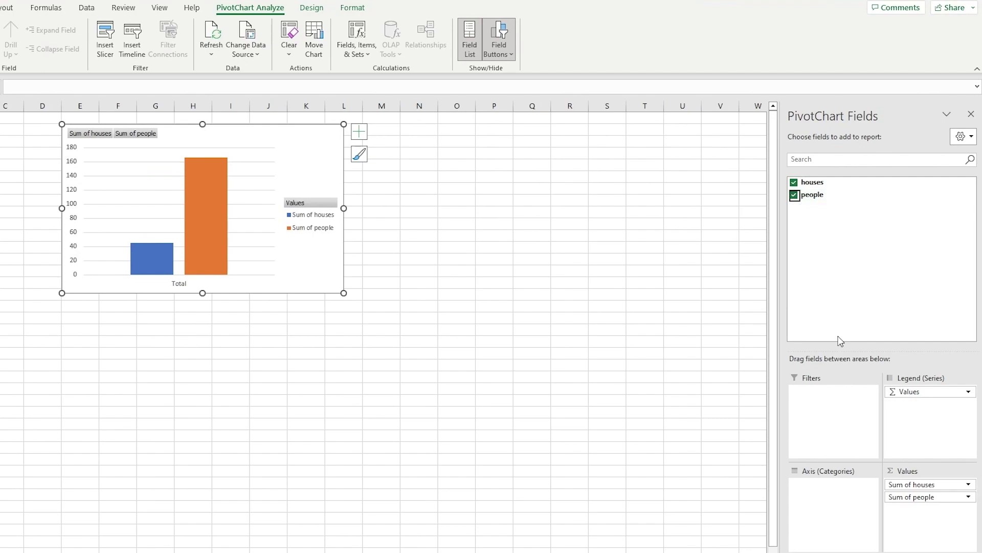
left_click_drag(833, 182, 822, 393)
left_click(828, 196)
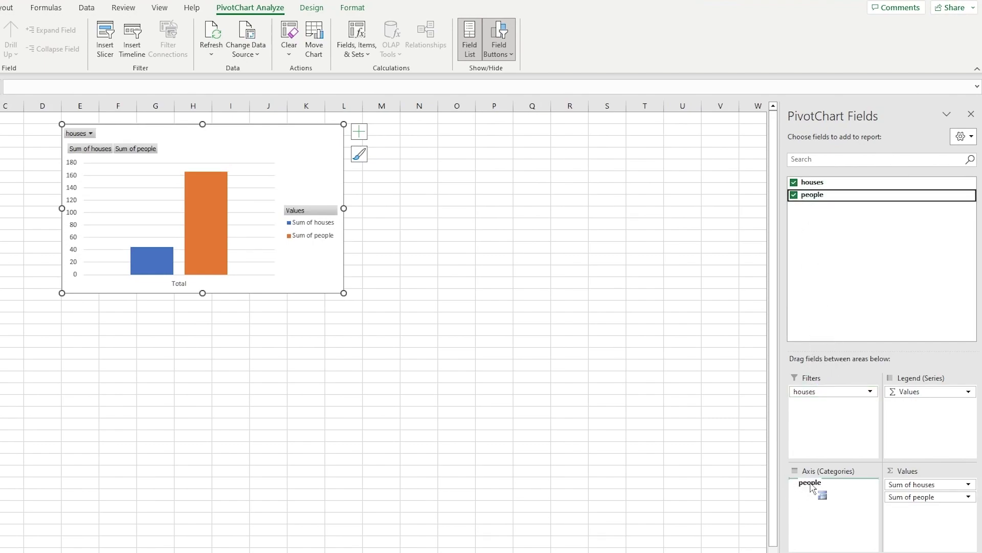
left_click_drag(811, 487, 812, 485)
left_click(586, 318)
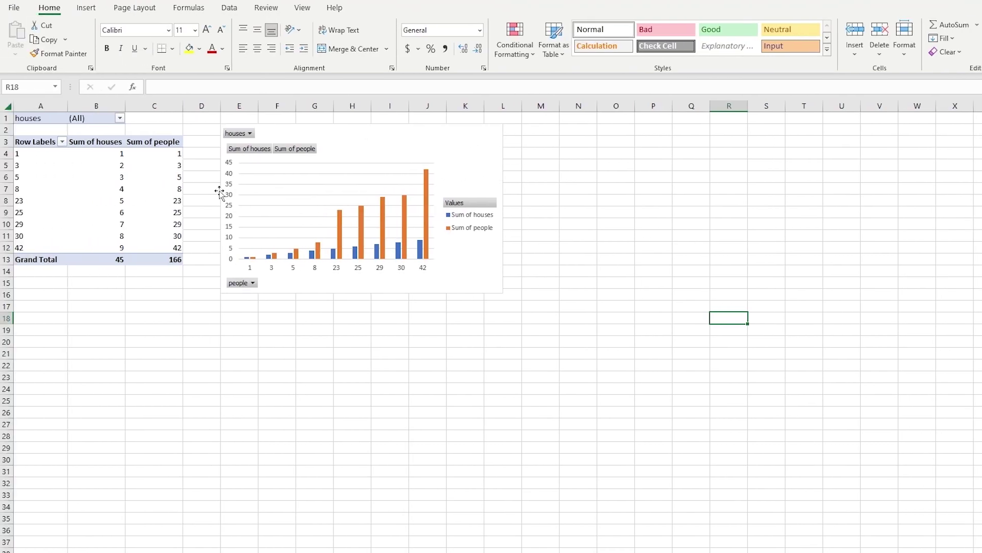
Look at the houses filter and the chart colour sets without changing anything
left_click(250, 133)
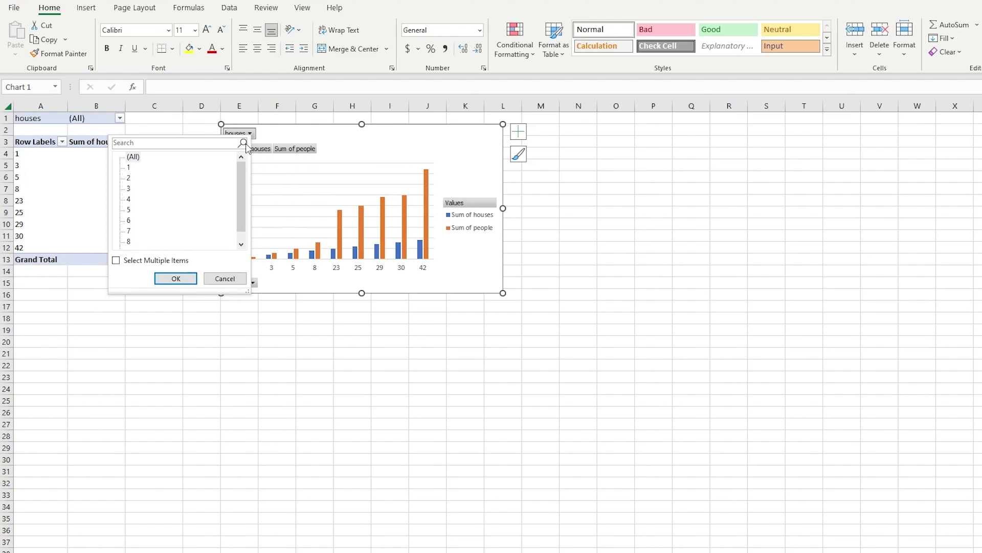
left_click(287, 164)
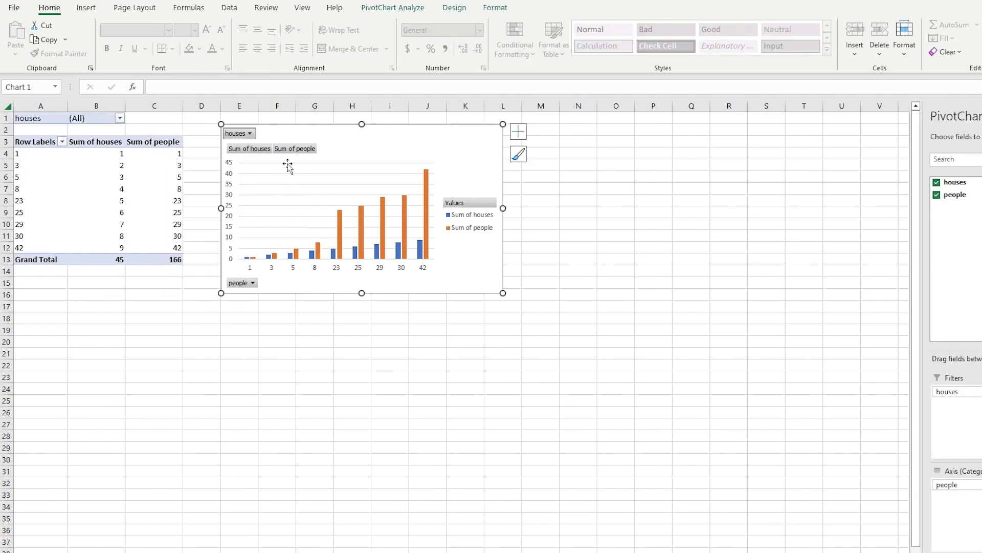
left_click(519, 162)
left_click(580, 154)
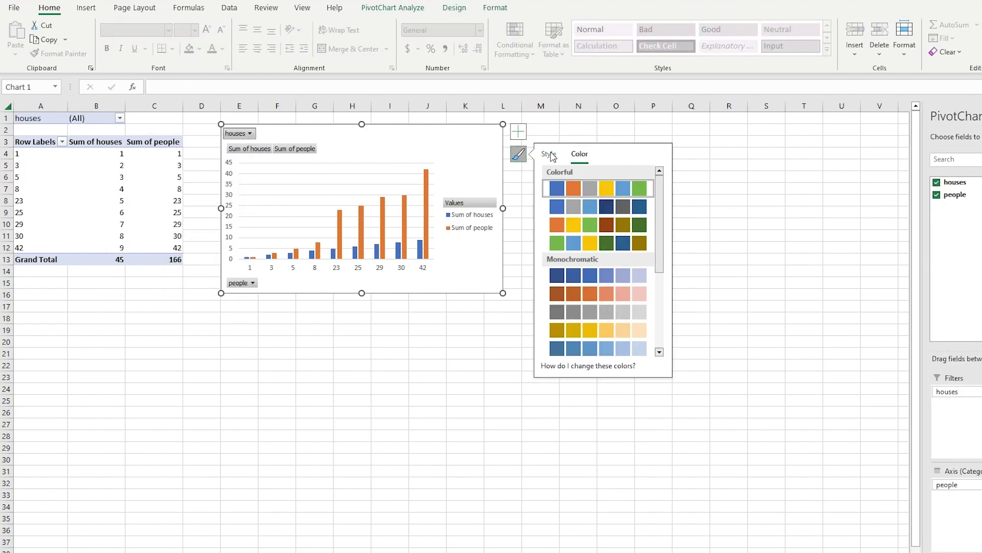
Add axis titles, chart title, error bars and a data table, and remove gridlines
left_click(520, 136)
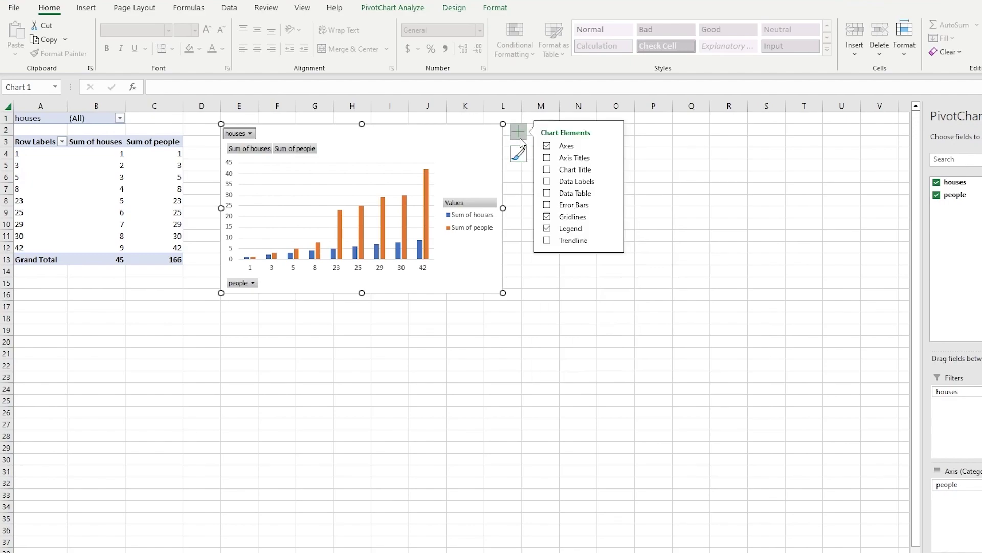
left_click(547, 158)
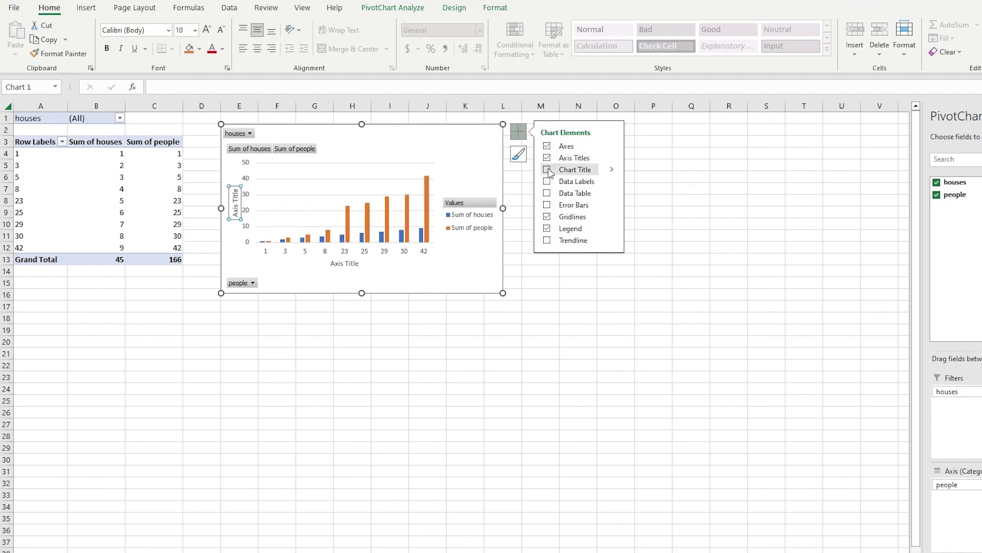
left_click(547, 170)
left_click(547, 216)
left_click(547, 205)
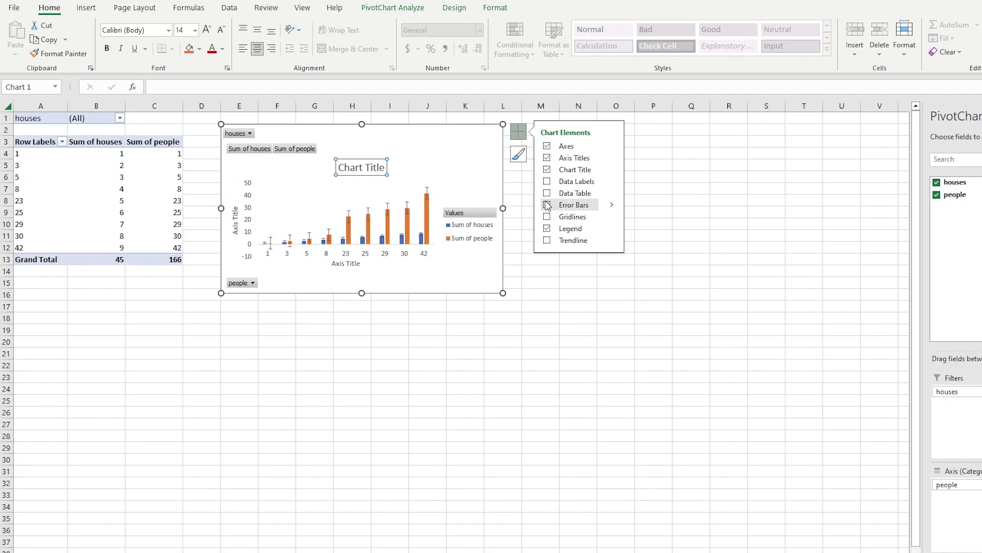
left_click(547, 193)
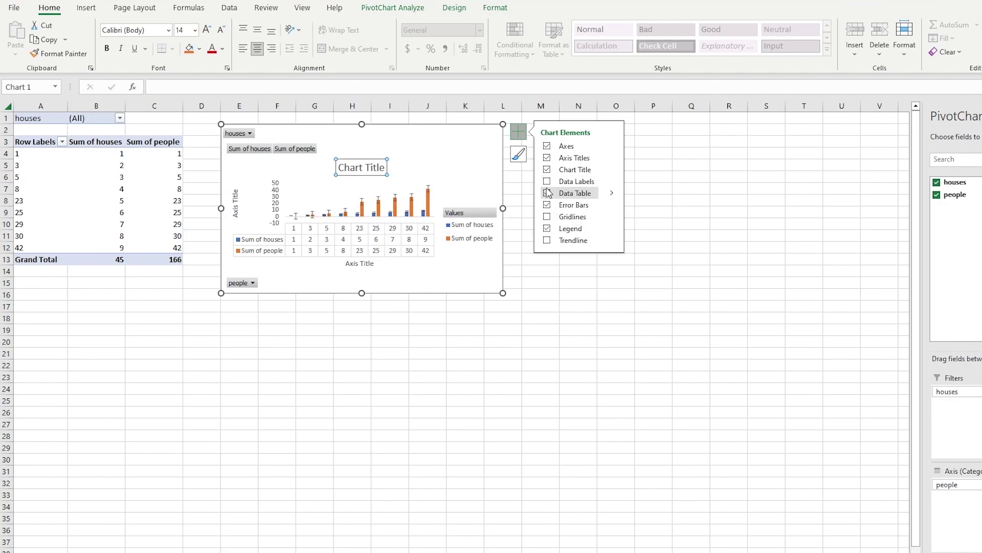
left_click(801, 224)
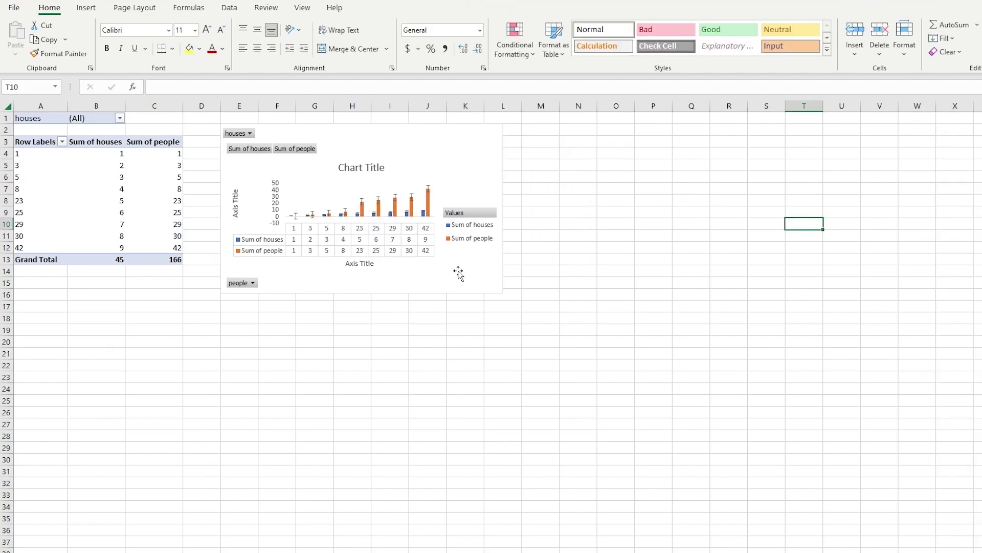
left_click(471, 149)
Enlarge the chart to about double size and delete the pivot table in A1:D17
left_click_drag(502, 292, 648, 432)
left_click(735, 403)
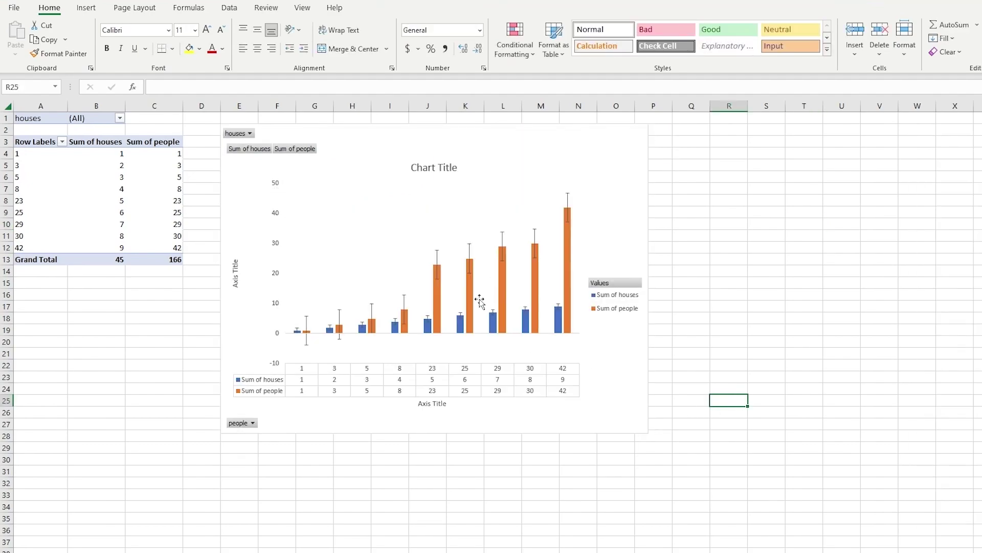
mouse_move(192, 117)
left_mouse_down()
mouse_move(63, 291)
mouse_move(2, 306)
left_mouse_up()
key("Delete")
Move the chart to the sheet's top-left corner
left_click(234, 137)
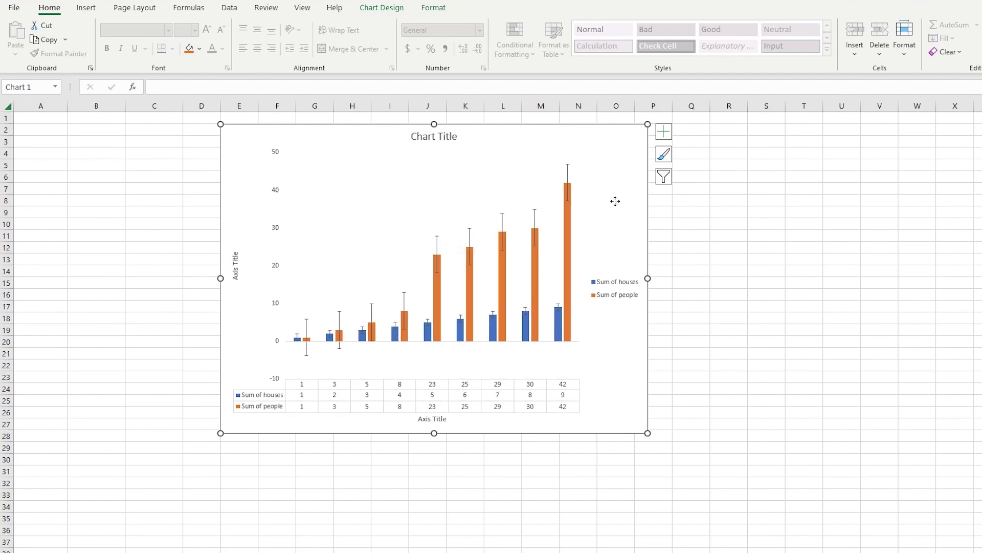
left_click_drag(616, 201, 263, 202)
left_click(561, 282)
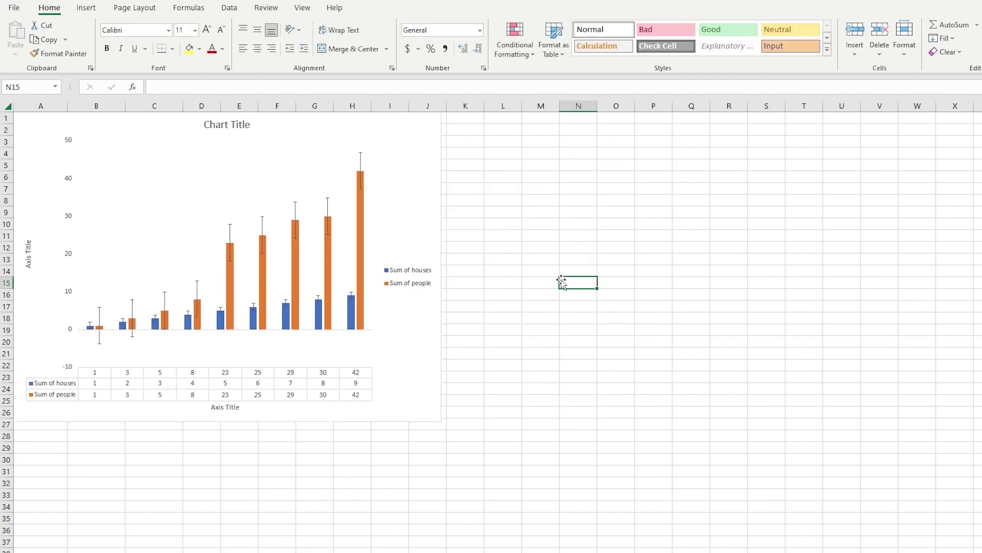
scroll(481, 275, "up", 3, "ctrl")
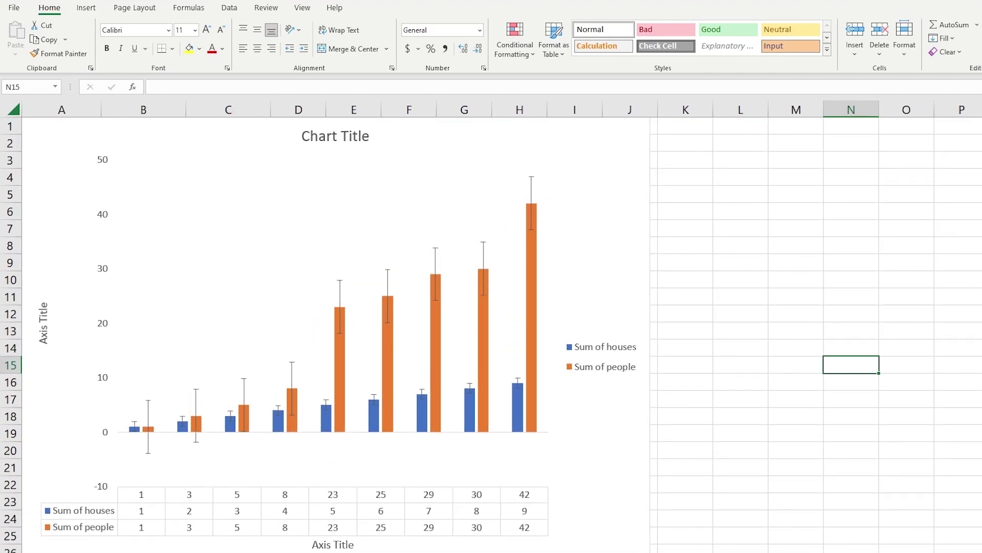
mouse_move(673, 538)
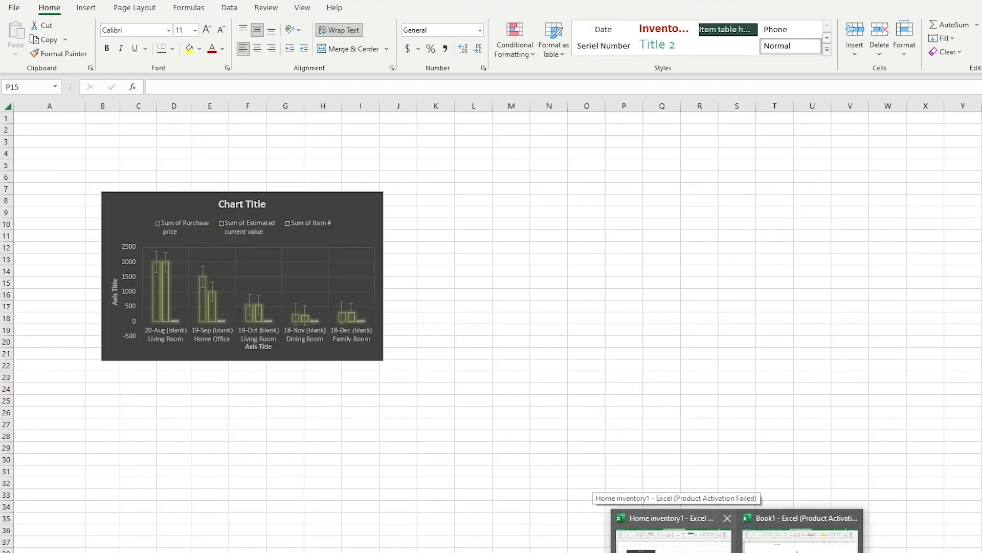